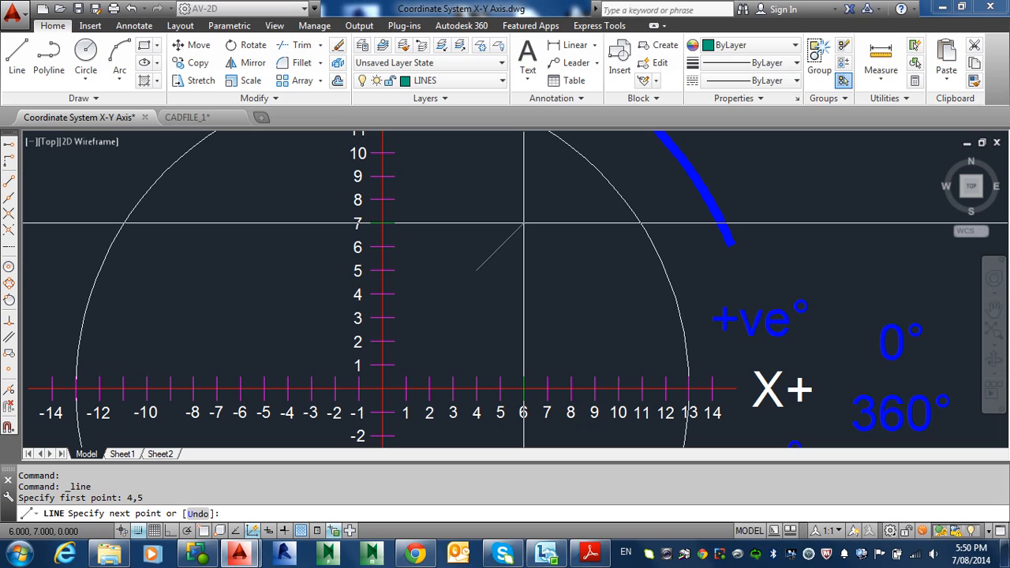
- Finish the line that starts at 4,5 with the absolute end point 14,15
{"action": "type", "text": "14,15"}
{"action": "key", "text": "Return"}
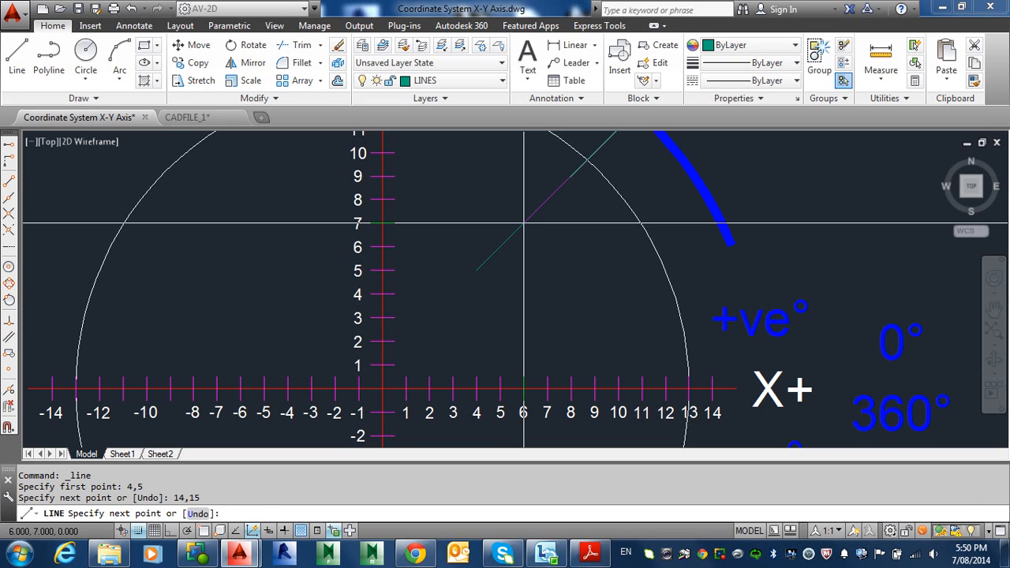
{"action": "scroll", "coordinate": [764, 386], "scroll_direction": "down", "scroll_amount": 2}
{"action": "middle_click_drag", "start_coordinate": [764, 303], "coordinate": [699, 343]}
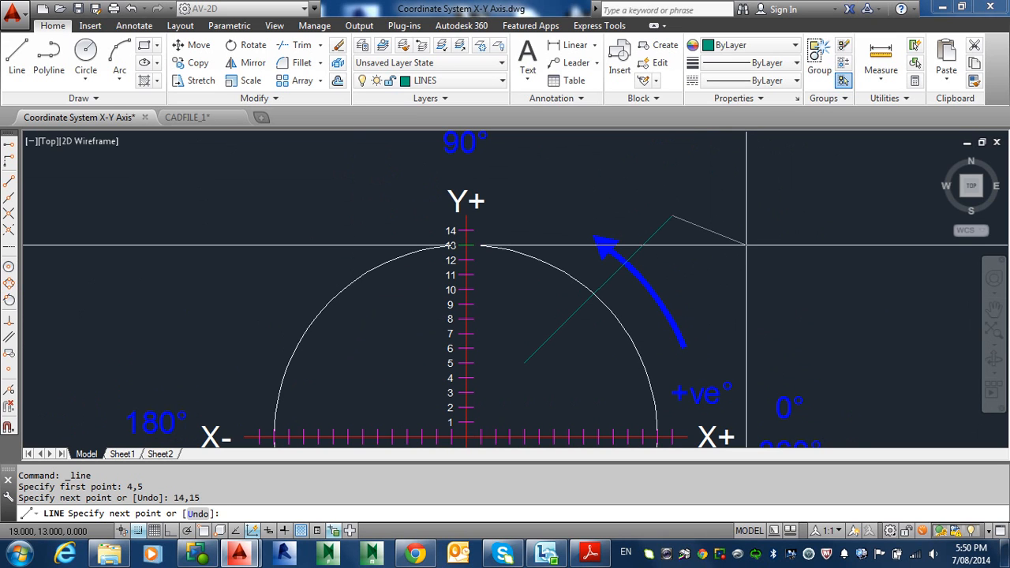
{"action": "key", "text": "Return"}
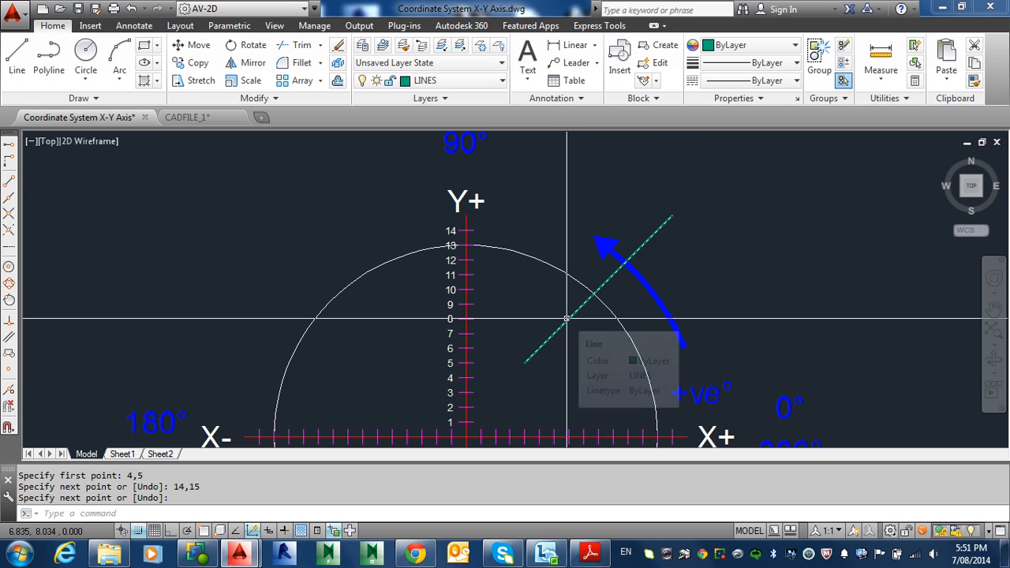
{"action": "mouse_move", "coordinate": [568, 317]}
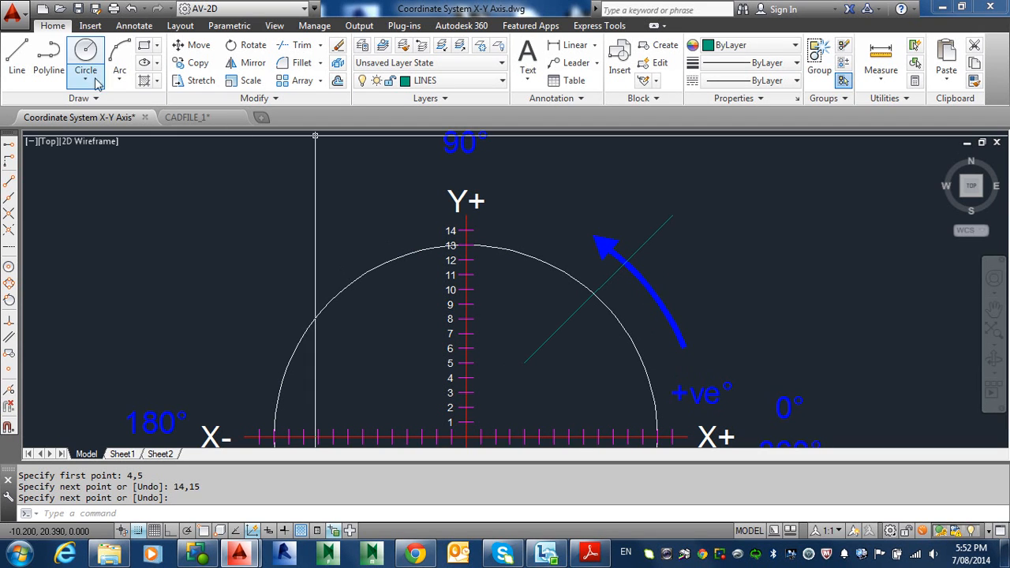
- Start another line at grid point 4,1, below the start of the existing diagonal line
{"action": "left_click", "coordinate": [16, 57]}
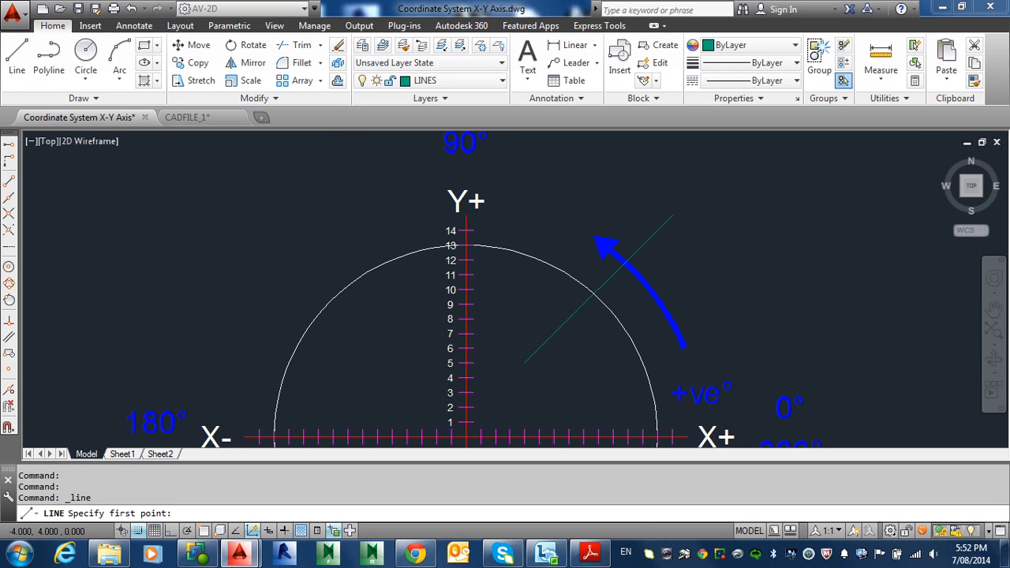
{"action": "left_click", "coordinate": [525, 422]}
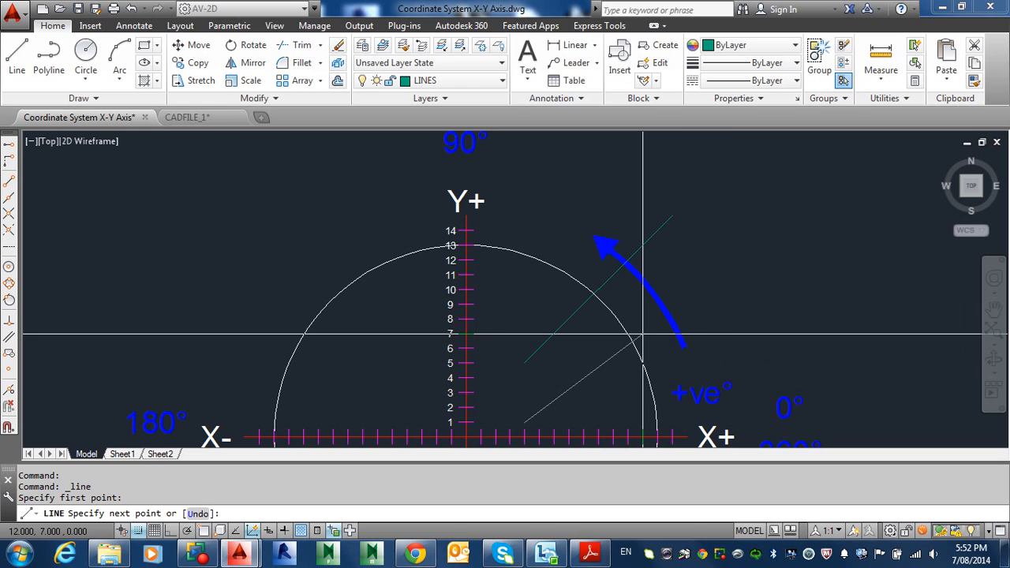
- Switch to the Basic CAD Workbook in Adobe Reader and skim the polar co-ordinates, angle measurement and spanner exercise pages
{"action": "left_click", "coordinate": [590, 552]}
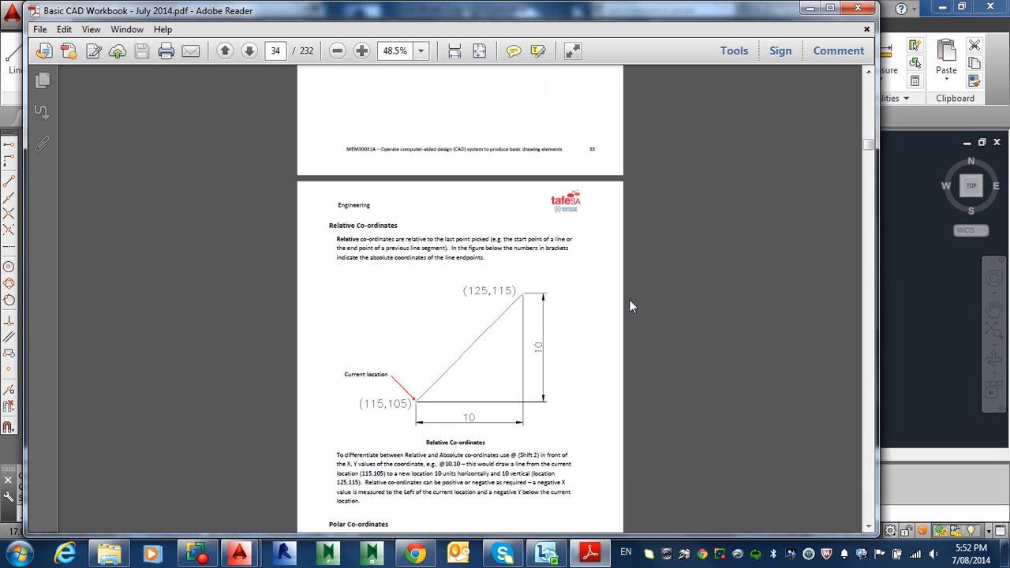
{"action": "scroll", "coordinate": [608, 292], "scroll_direction": "down", "scroll_amount": 10}
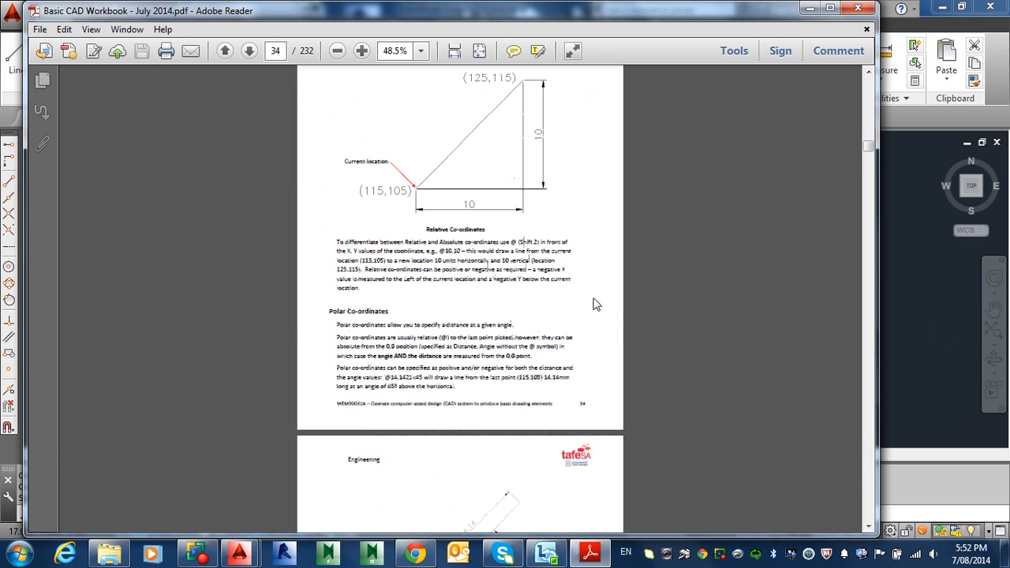
{"action": "scroll", "coordinate": [512, 374], "scroll_direction": "up", "scroll_amount": 4, "text": "ctrl"}
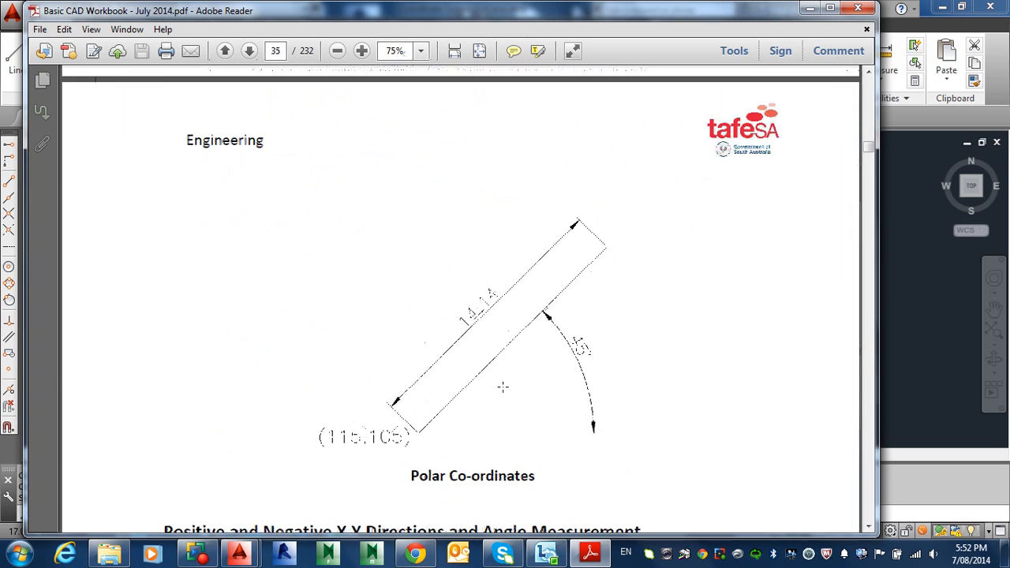
{"action": "scroll", "coordinate": [505, 384], "scroll_direction": "down", "scroll_amount": 5}
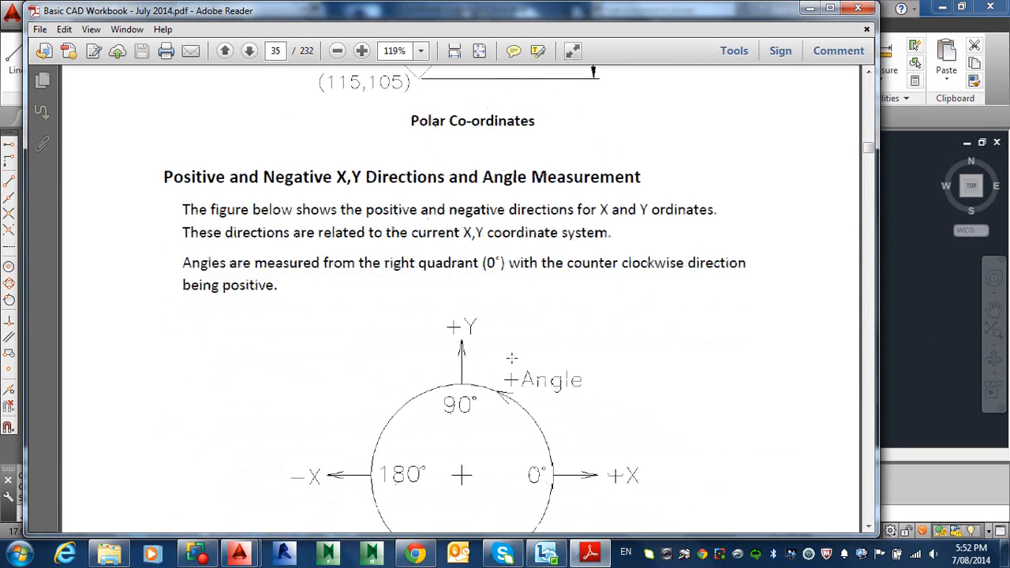
{"action": "scroll", "coordinate": [509, 363], "scroll_direction": "down", "scroll_amount": 3, "text": "ctrl"}
{"action": "scroll", "coordinate": [511, 355], "scroll_direction": "down", "scroll_amount": 2}
{"action": "scroll", "coordinate": [512, 355], "scroll_direction": "down", "scroll_amount": 7}
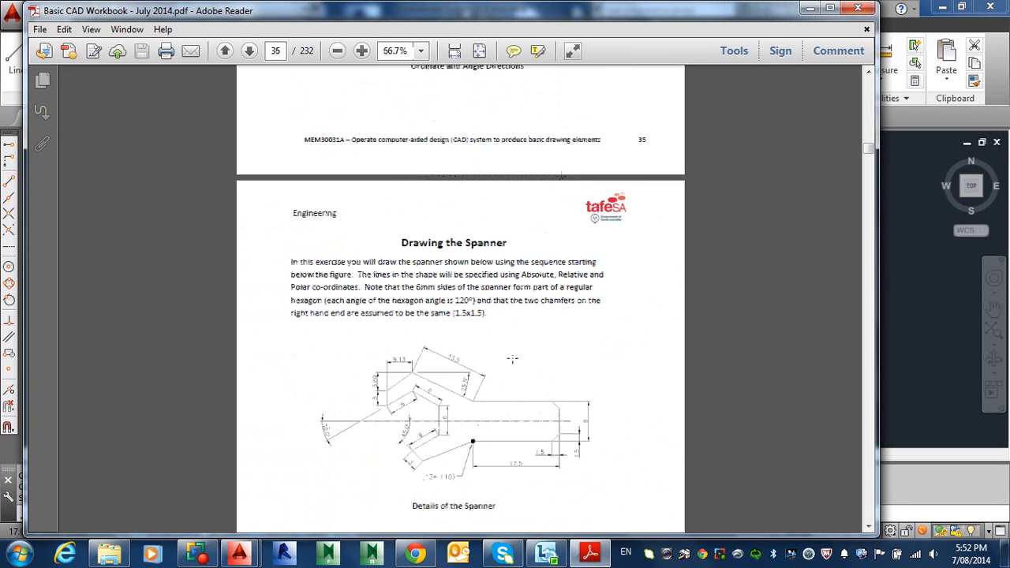
{"action": "scroll", "coordinate": [497, 324], "scroll_direction": "up", "scroll_amount": 7}
{"action": "scroll", "coordinate": [497, 324], "scroll_direction": "up", "scroll_amount": 3}
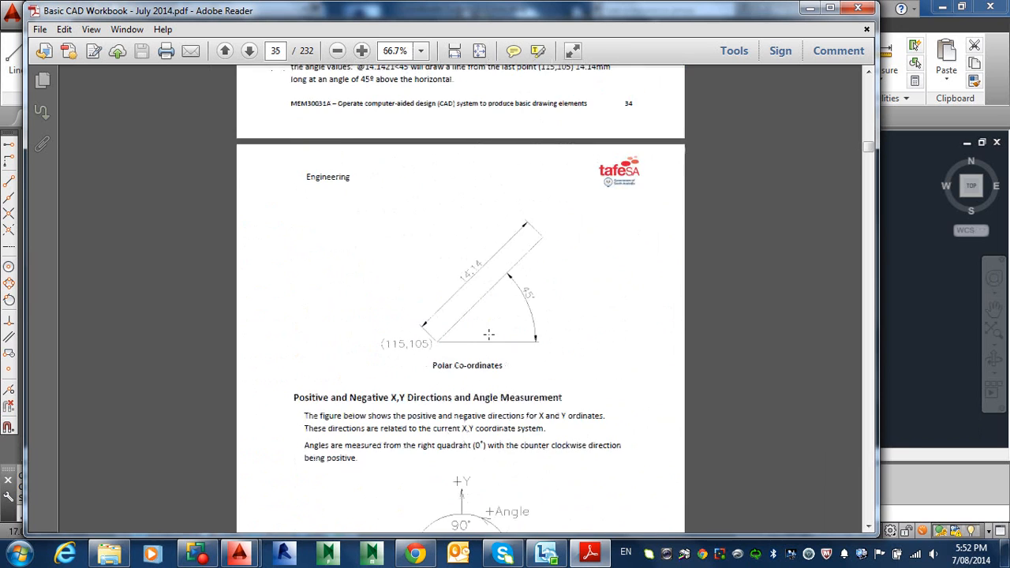
- Compare the workbook's absolute and relative co-ordinates sections on pages 33 and 34, and return to the AutoCAD drawing
{"action": "scroll", "coordinate": [493, 328], "scroll_direction": "up", "scroll_amount": 5}
{"action": "scroll", "coordinate": [488, 332], "scroll_direction": "up", "scroll_amount": 3}
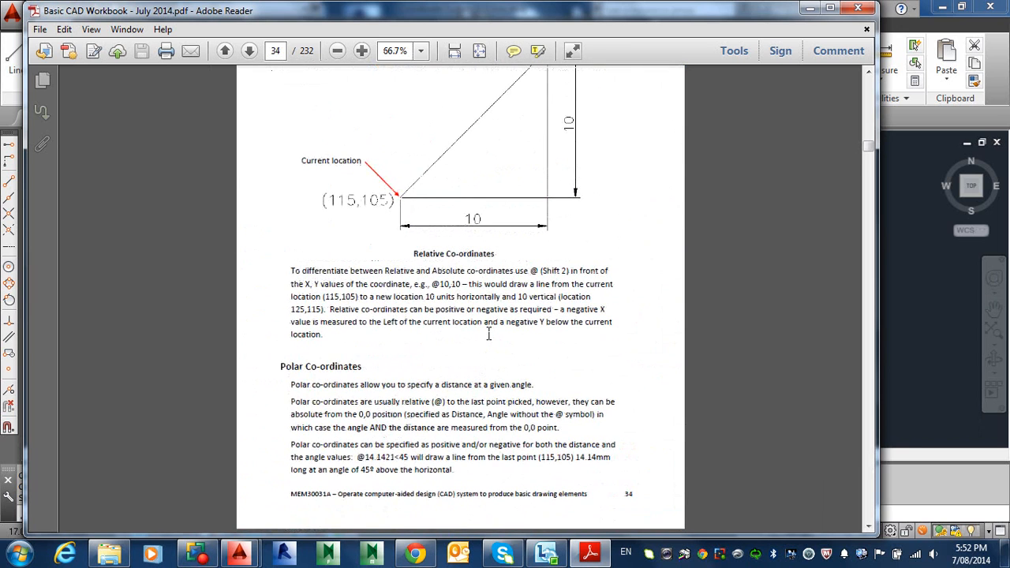
{"action": "scroll", "coordinate": [476, 264], "scroll_direction": "up", "scroll_amount": 2}
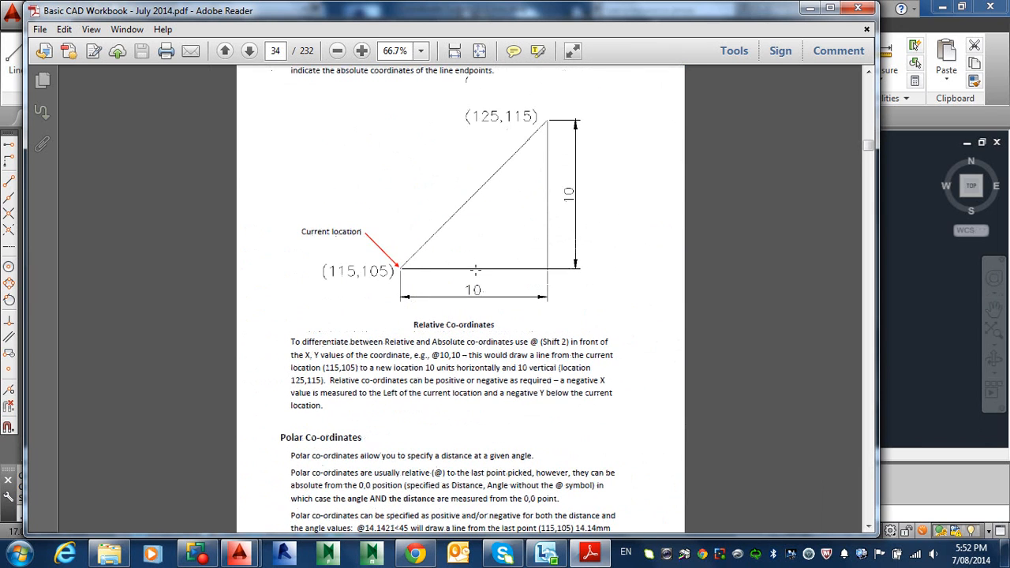
{"action": "scroll", "coordinate": [475, 270], "scroll_direction": "up", "scroll_amount": 20}
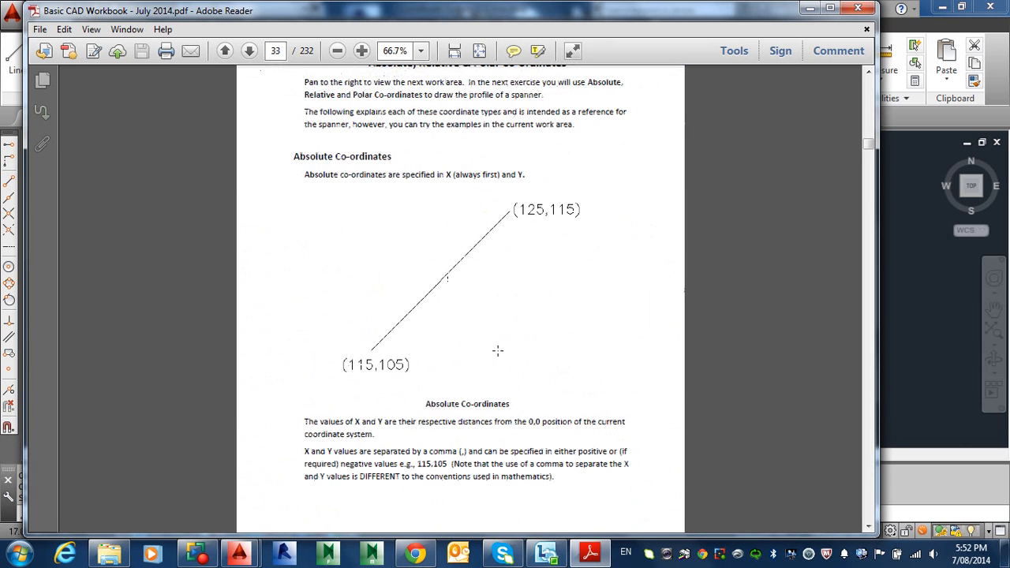
{"action": "scroll", "coordinate": [497, 355], "scroll_direction": "down", "scroll_amount": 12}
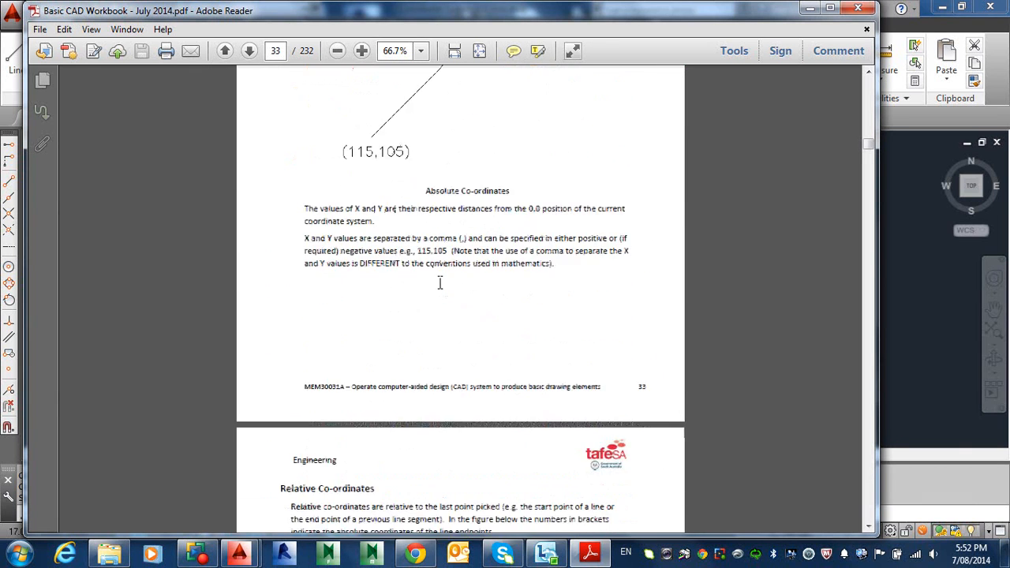
{"action": "scroll", "coordinate": [453, 442], "scroll_direction": "down", "scroll_amount": 3}
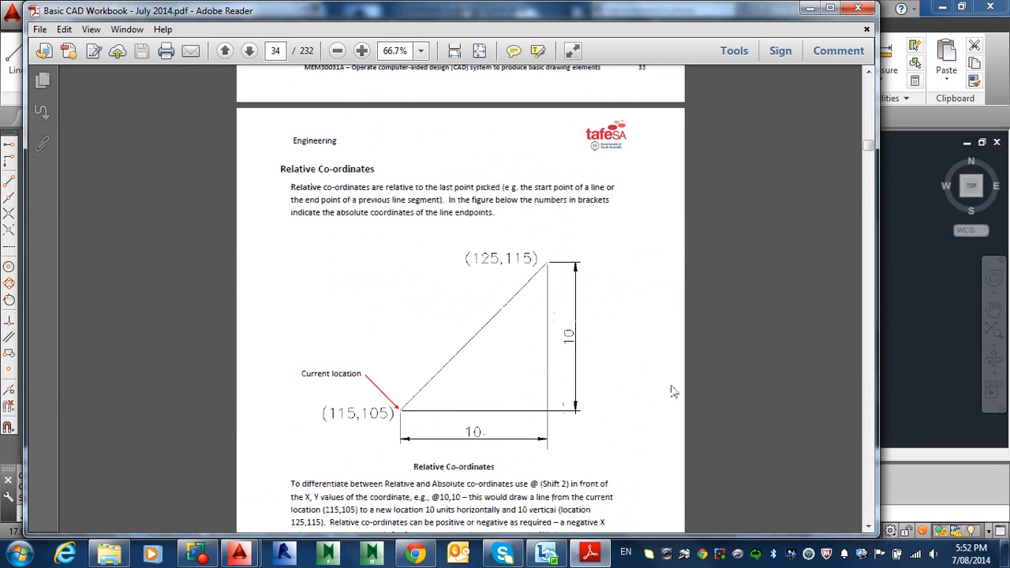
{"action": "scroll", "coordinate": [450, 323], "scroll_direction": "up", "scroll_amount": 5}
{"action": "scroll", "coordinate": [396, 198], "scroll_direction": "up", "scroll_amount": 6}
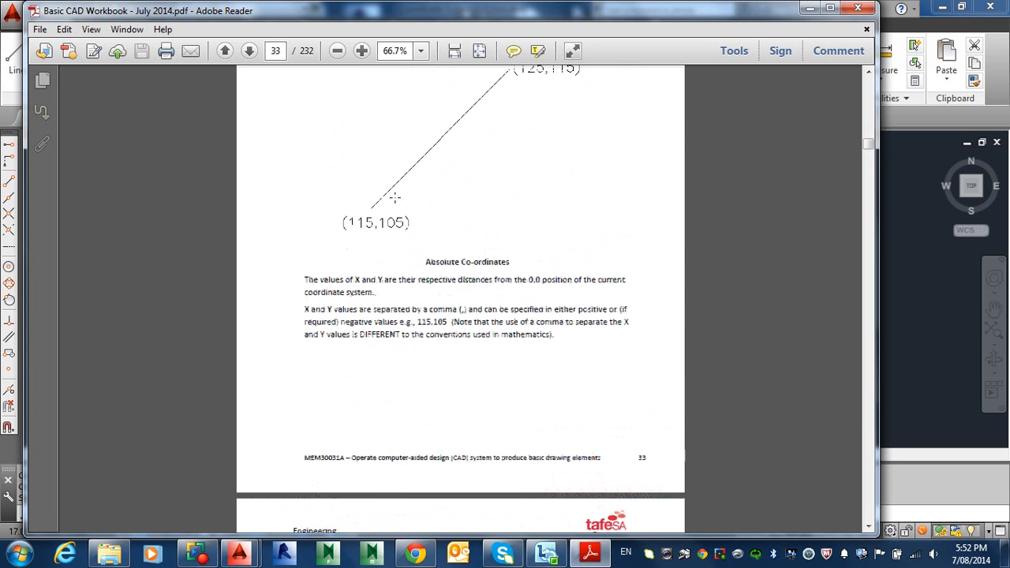
{"action": "scroll", "coordinate": [548, 172], "scroll_direction": "up", "scroll_amount": 2}
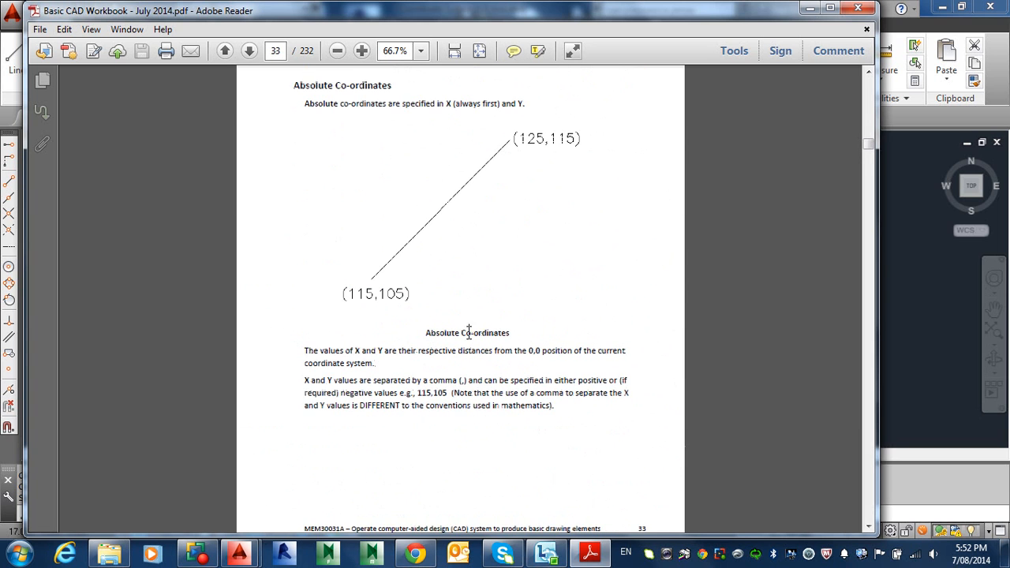
{"action": "scroll", "coordinate": [453, 296], "scroll_direction": "down", "scroll_amount": 8}
{"action": "scroll", "coordinate": [411, 296], "scroll_direction": "down", "scroll_amount": 9}
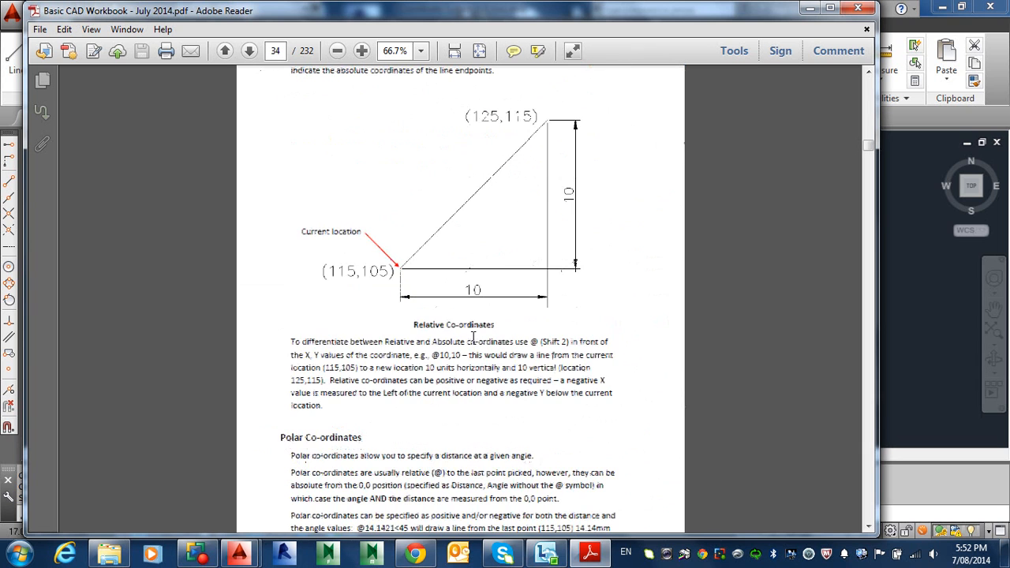
{"action": "left_click", "coordinate": [811, 8]}
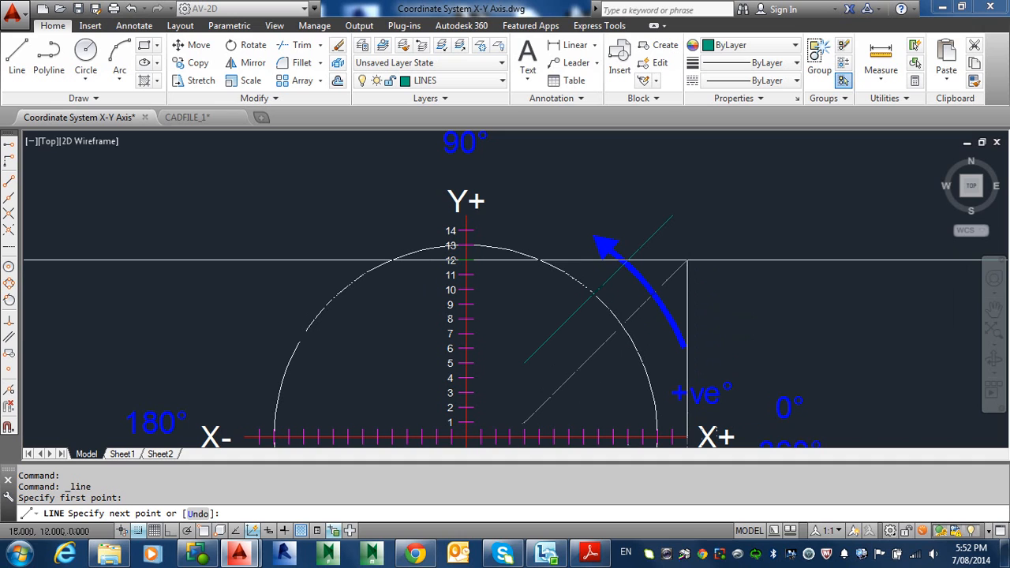
{"action": "type", "text": "@10,1"}
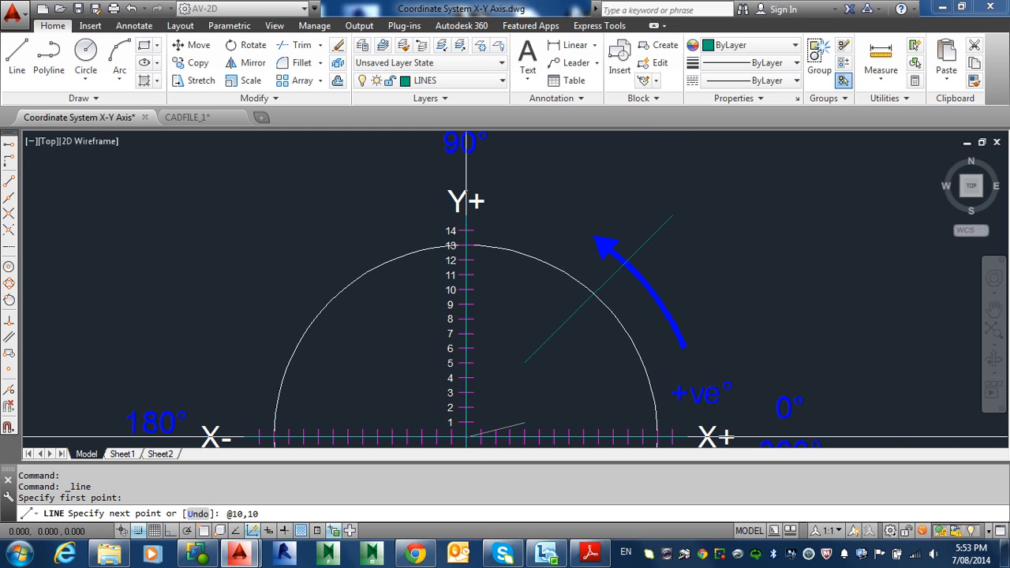
{"action": "middle_click_drag", "start_coordinate": [466, 436], "coordinate": [442, 317]}
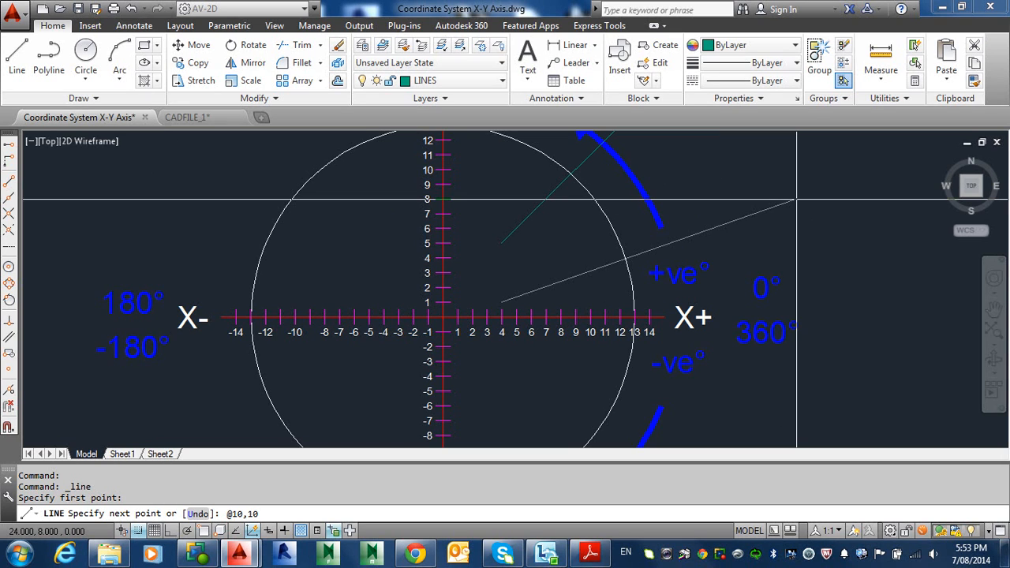
{"action": "key", "text": "Return"}
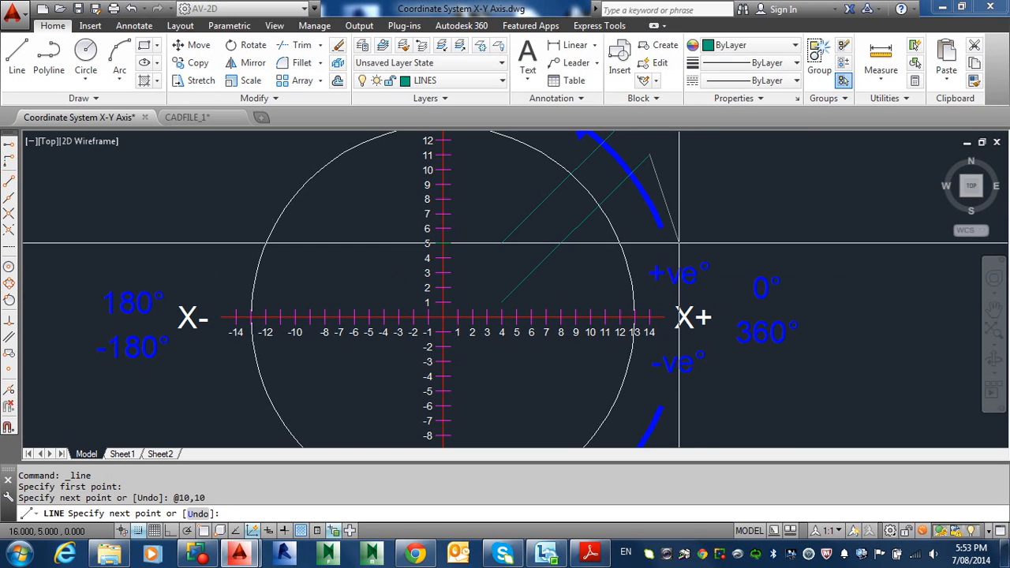
{"action": "key", "text": "Return"}
{"action": "middle_click_drag", "start_coordinate": [713, 280], "coordinate": [653, 379]}
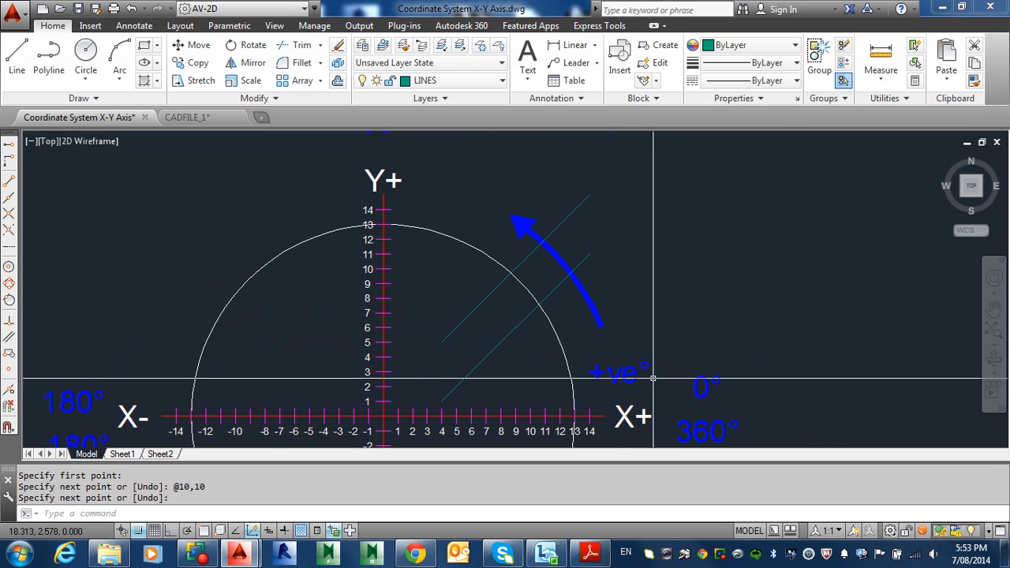
{"action": "middle_click_drag", "start_coordinate": [584, 372], "coordinate": [597, 310]}
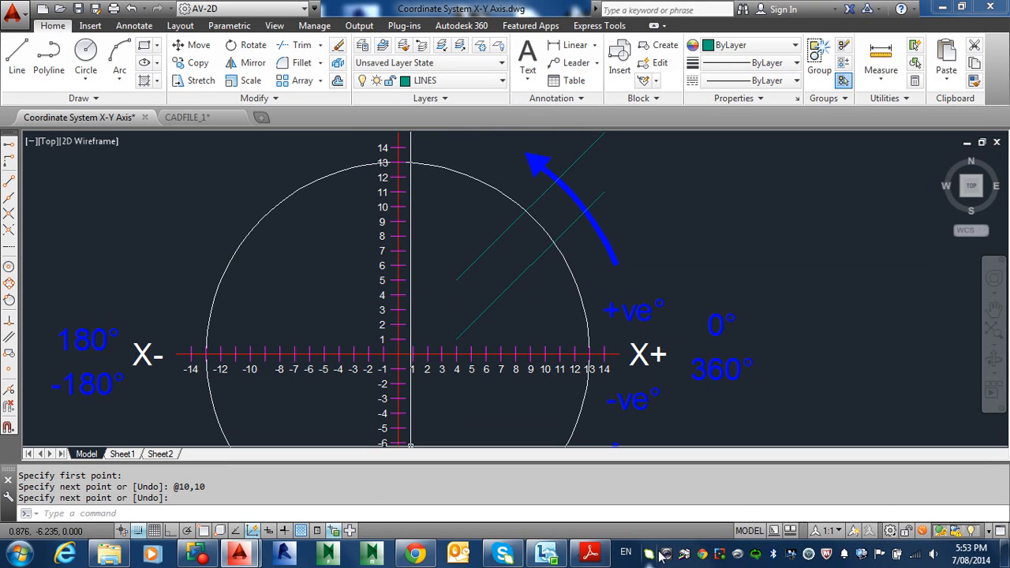
- Review the workbook's polar co-ordinates text and its 14.14 at 45° figure in Adobe Reader, and return to the AutoCAD drawing
{"action": "left_click", "coordinate": [590, 553]}
{"action": "scroll", "coordinate": [585, 341], "scroll_direction": "down", "scroll_amount": 5}
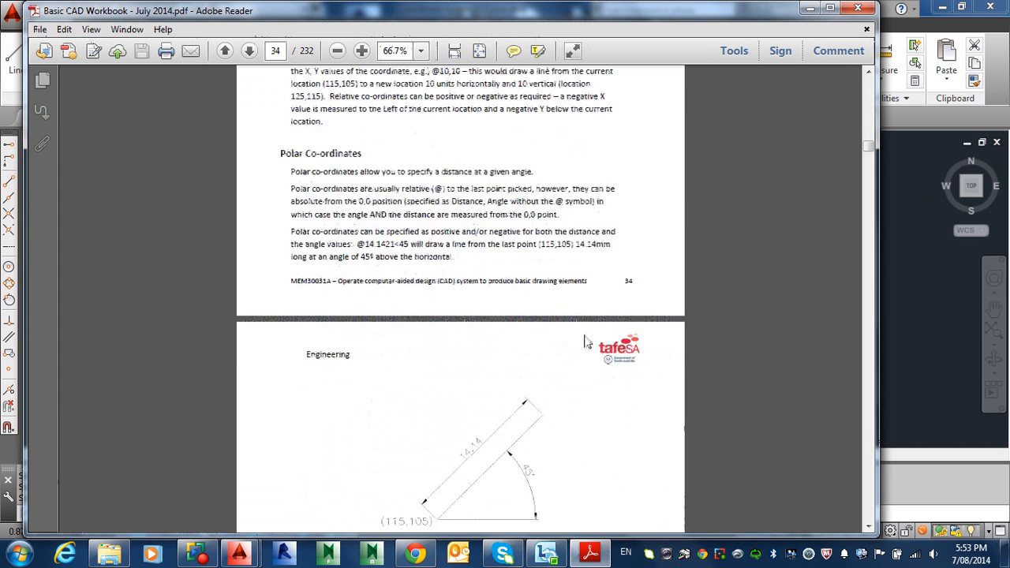
{"action": "scroll", "coordinate": [586, 340], "scroll_direction": "down", "scroll_amount": 3}
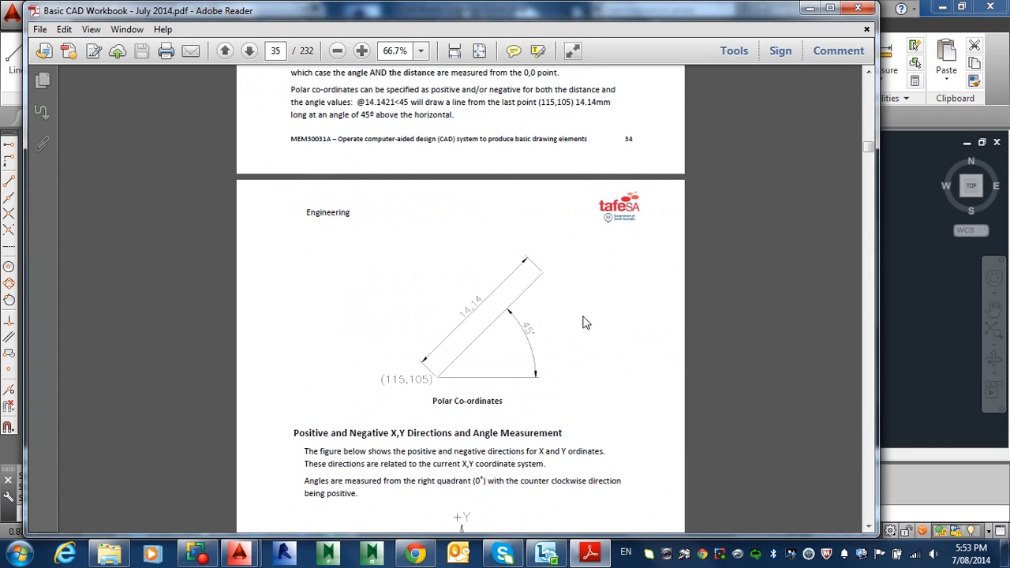
{"action": "left_click", "coordinate": [895, 253]}
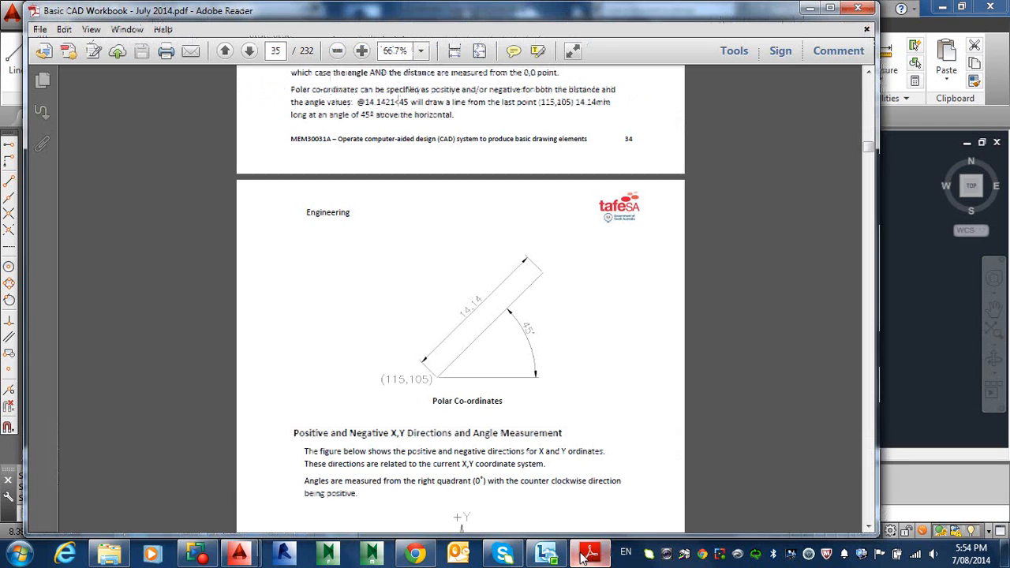
{"action": "left_click", "coordinate": [591, 552]}
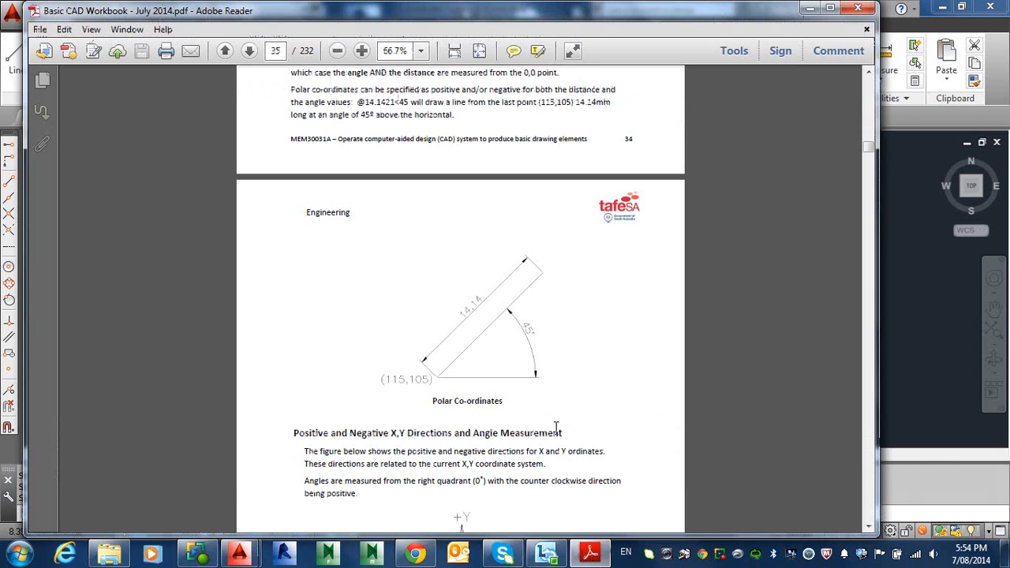
{"action": "left_click", "coordinate": [882, 326]}
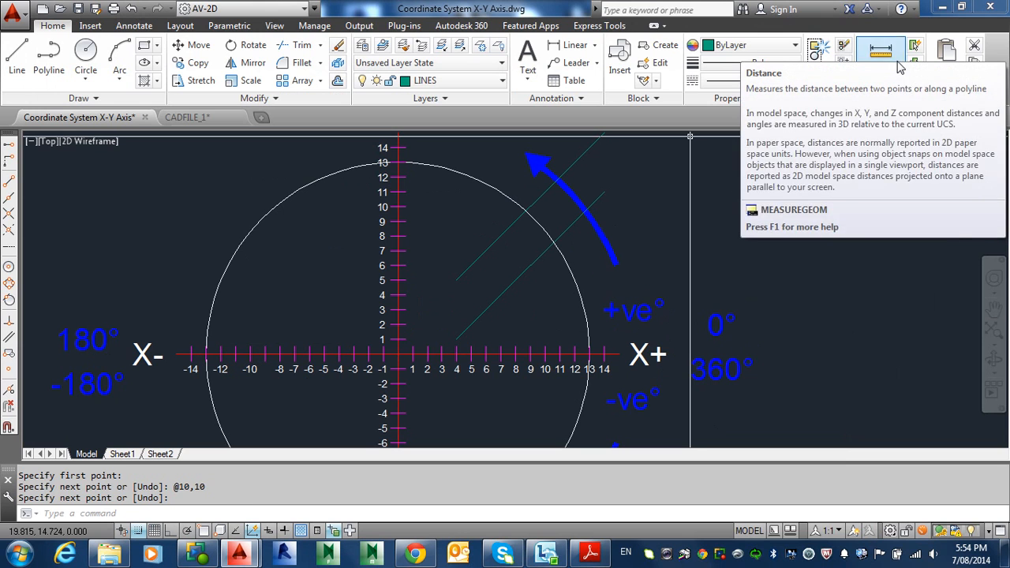
{"action": "left_click", "coordinate": [888, 57]}
{"action": "left_click", "coordinate": [900, 70]}
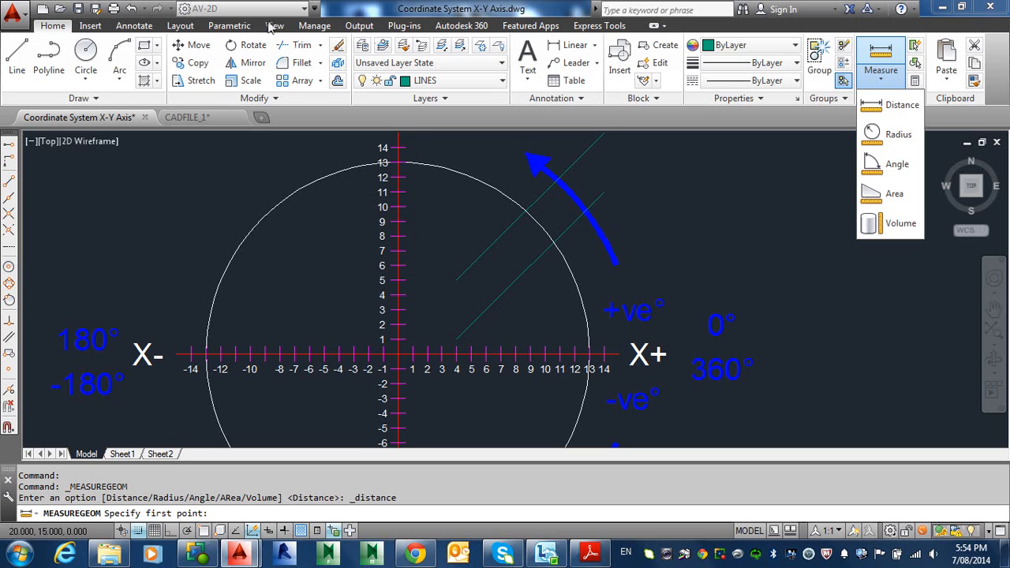
{"action": "left_click", "coordinate": [136, 26]}
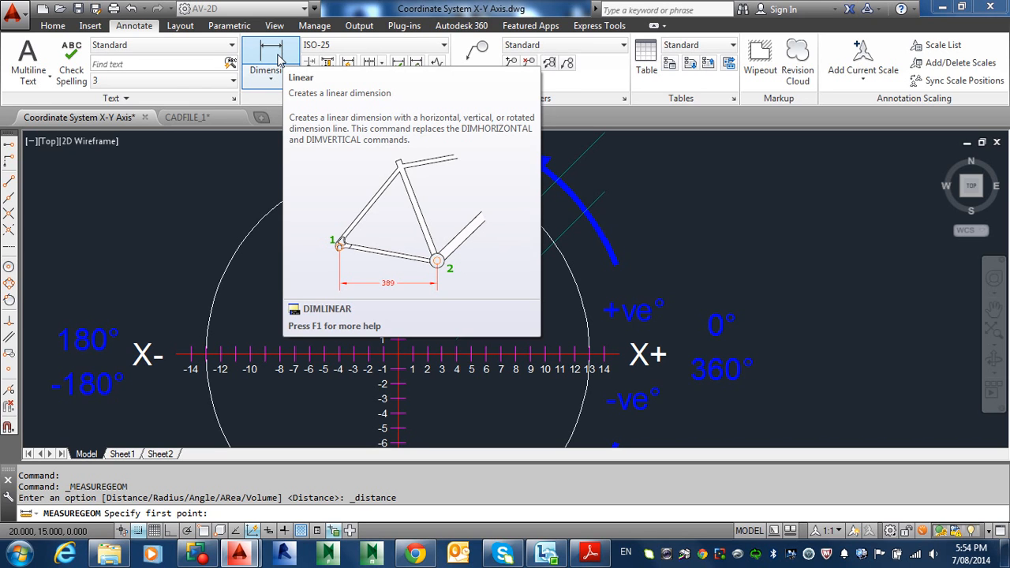
{"action": "left_click", "coordinate": [53, 25]}
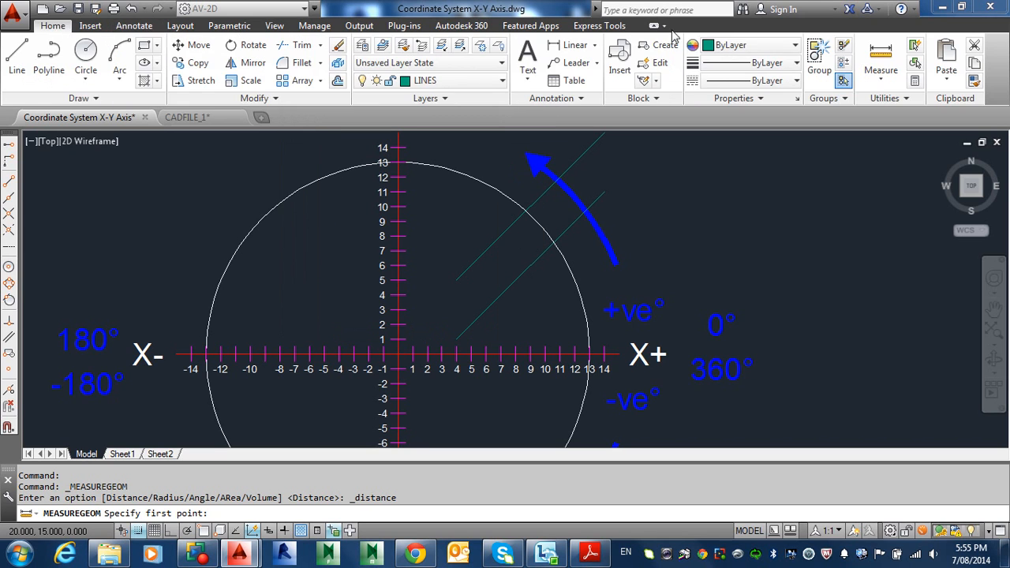
{"action": "left_click", "coordinate": [880, 79]}
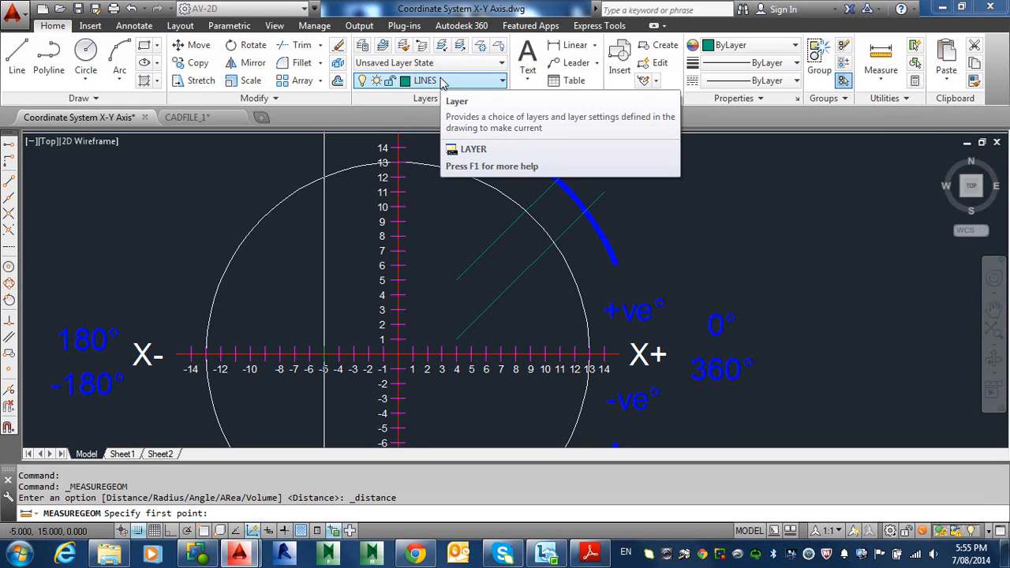
{"action": "key", "text": "Escape"}
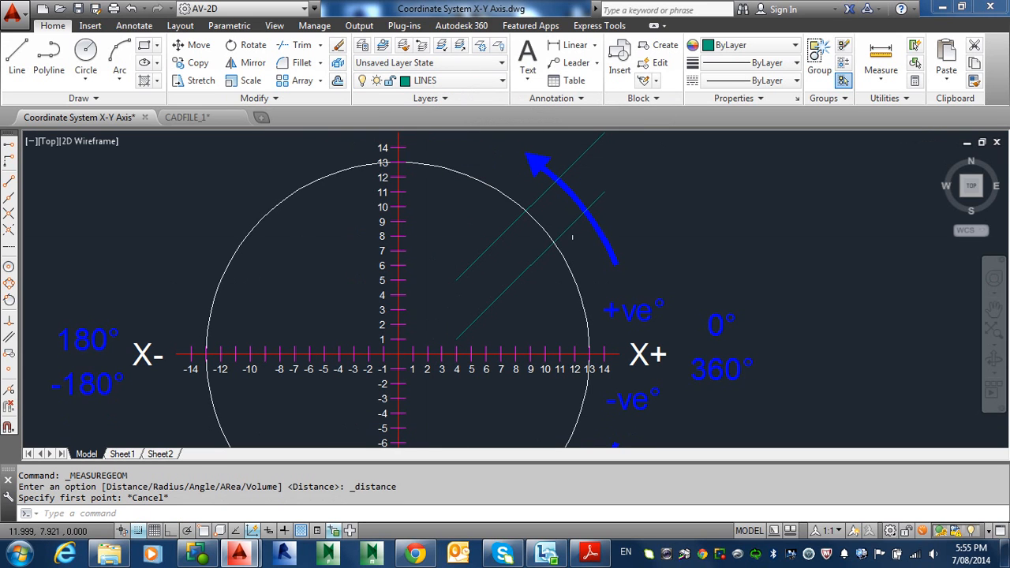
- Turn on object snap and measure the distance and angle of the line from 4,1, picking its two end points
{"action": "left_click", "coordinate": [881, 77]}
{"action": "left_click", "coordinate": [891, 105]}
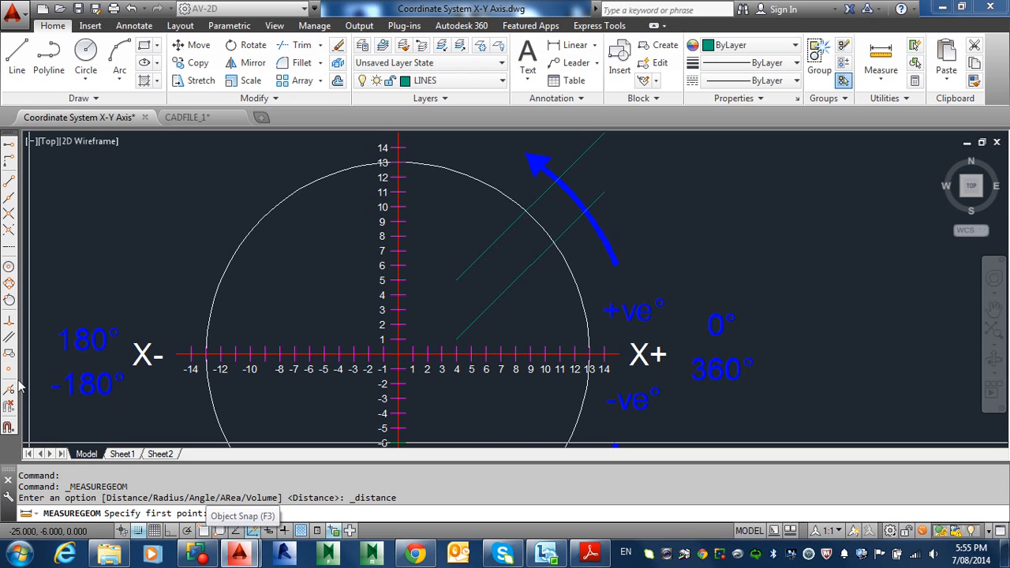
{"action": "left_click", "coordinate": [220, 530]}
{"action": "left_click", "coordinate": [456, 339]}
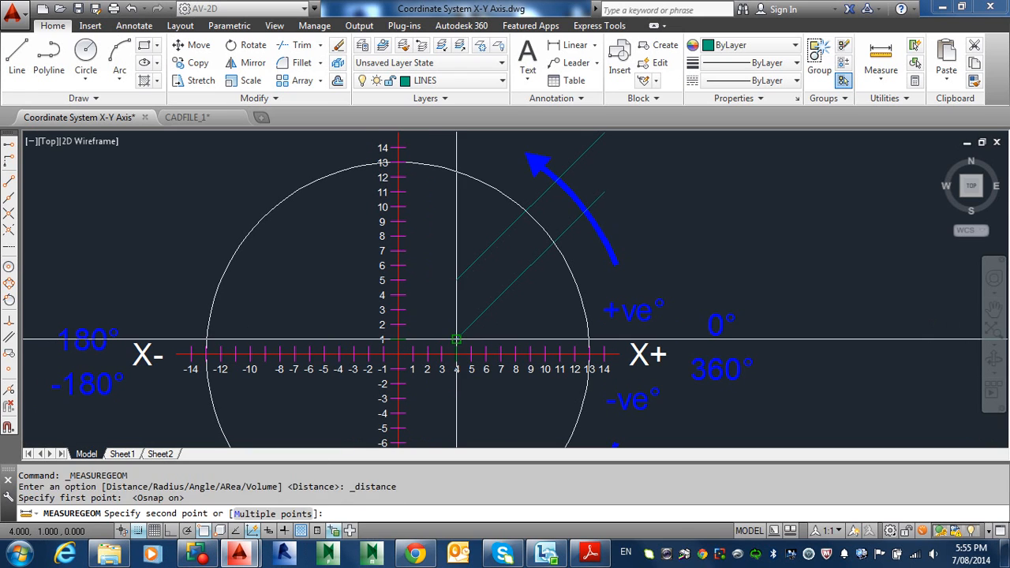
{"action": "left_click", "coordinate": [604, 192]}
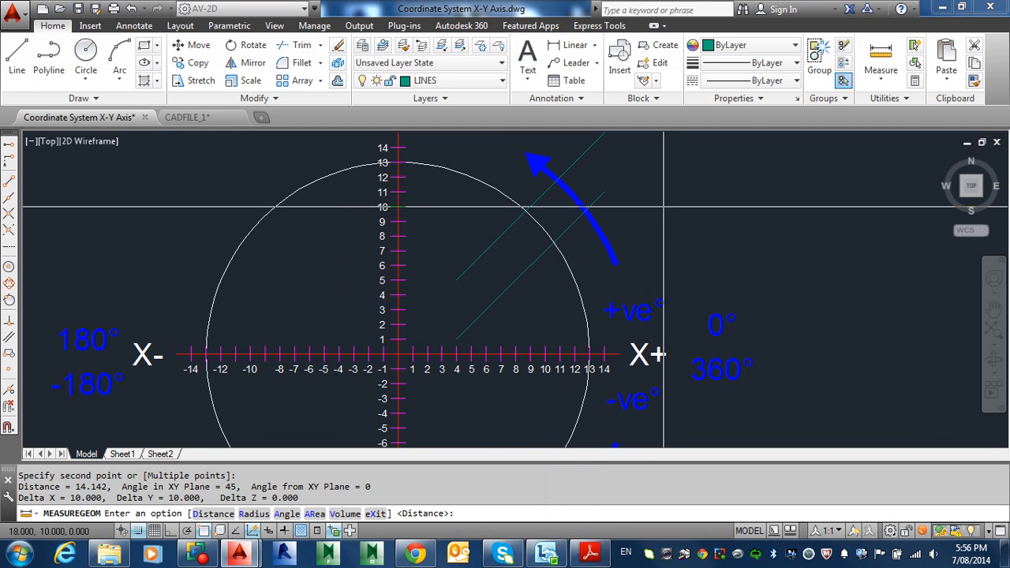
{"action": "middle_click_drag", "start_coordinate": [615, 273], "coordinate": [595, 172]}
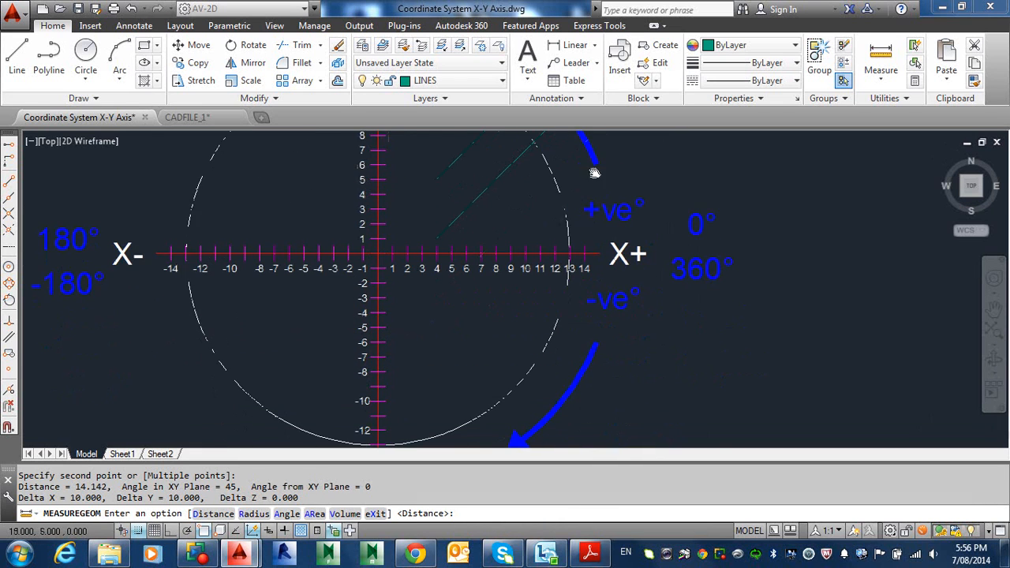
{"action": "left_click", "coordinate": [17, 55]}
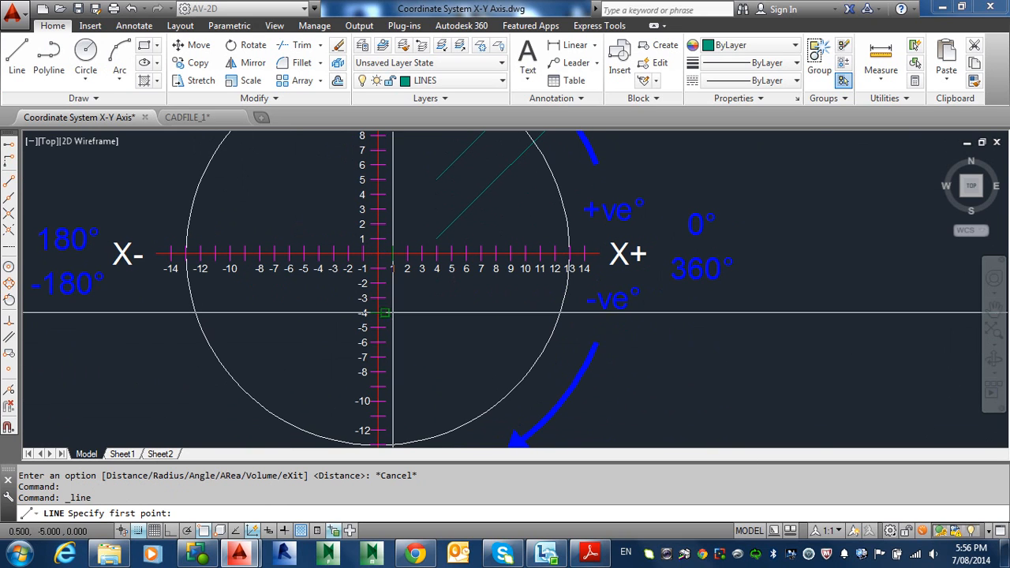
{"action": "left_click", "coordinate": [746, 342]}
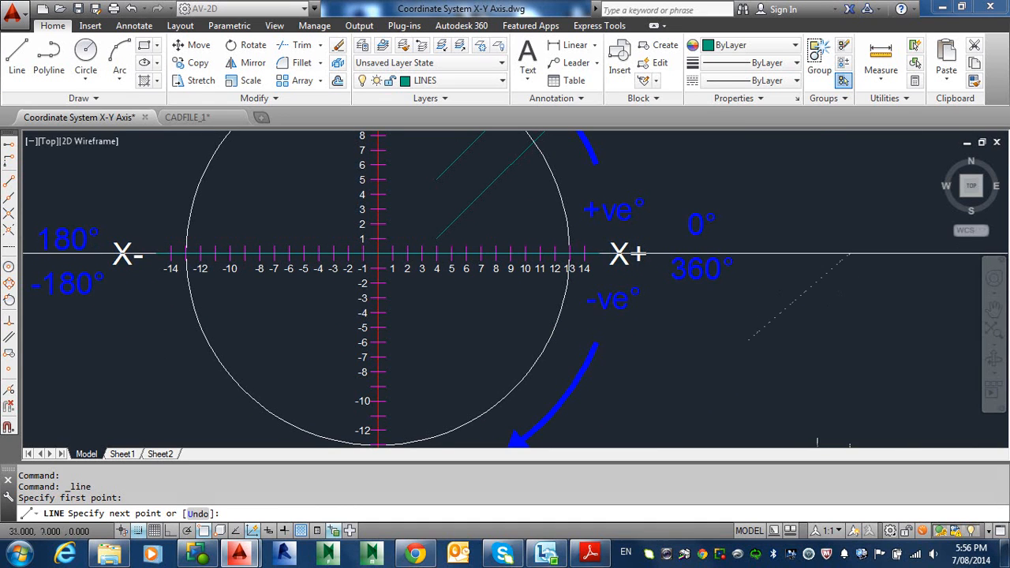
{"action": "type", "text": "@"}
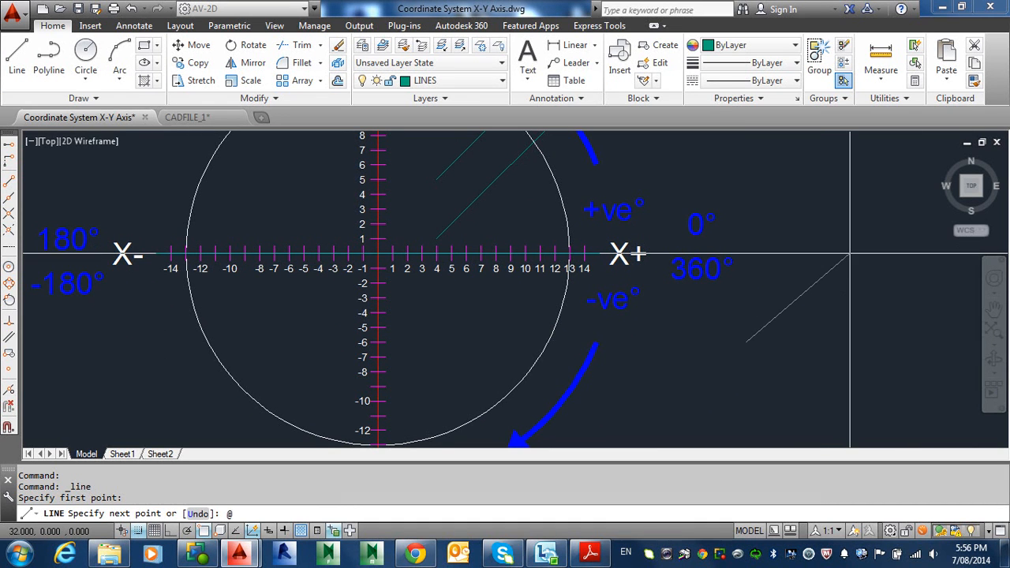
{"action": "type", "text": "14.142<"}
{"action": "type", "text": "45"}
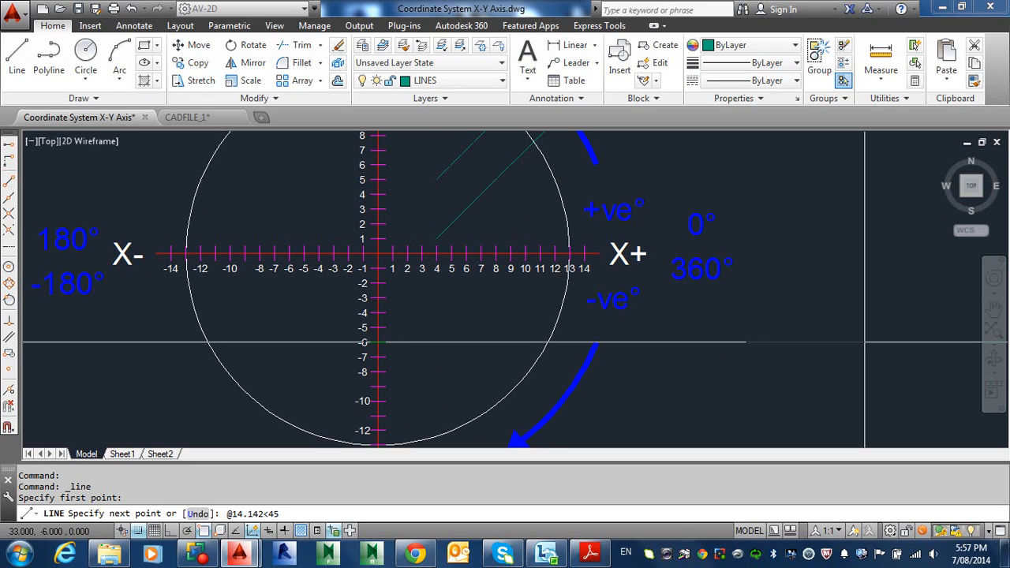
{"action": "key", "text": "Return"}
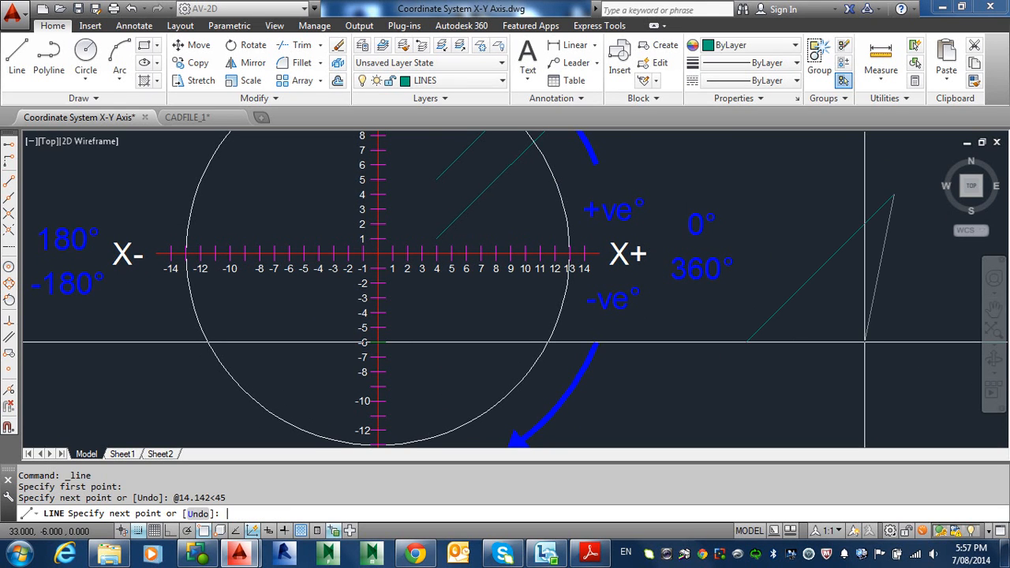
{"action": "key", "text": "Return"}
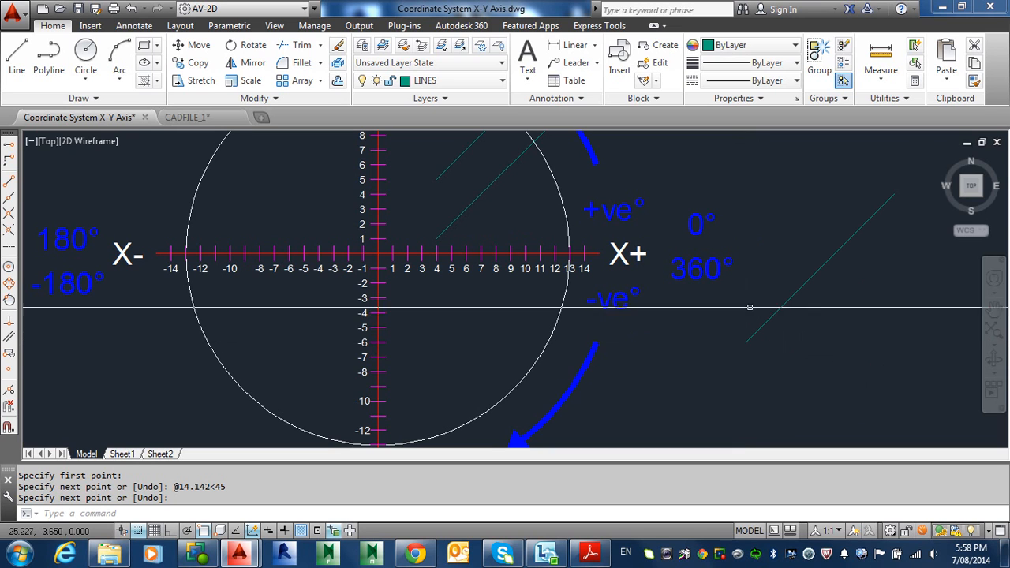
{"action": "left_click", "coordinate": [16, 55]}
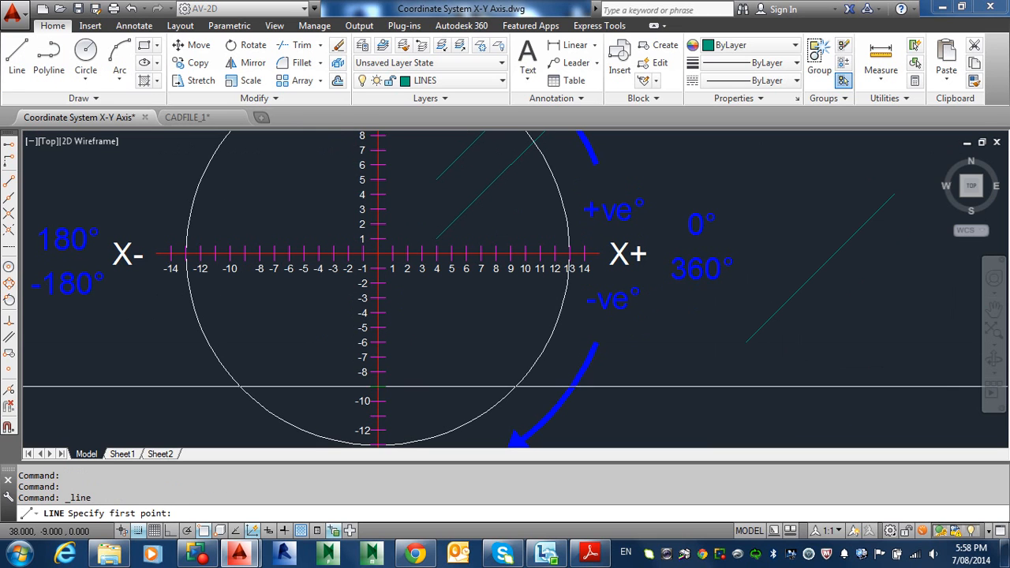
{"action": "left_click", "coordinate": [760, 370]}
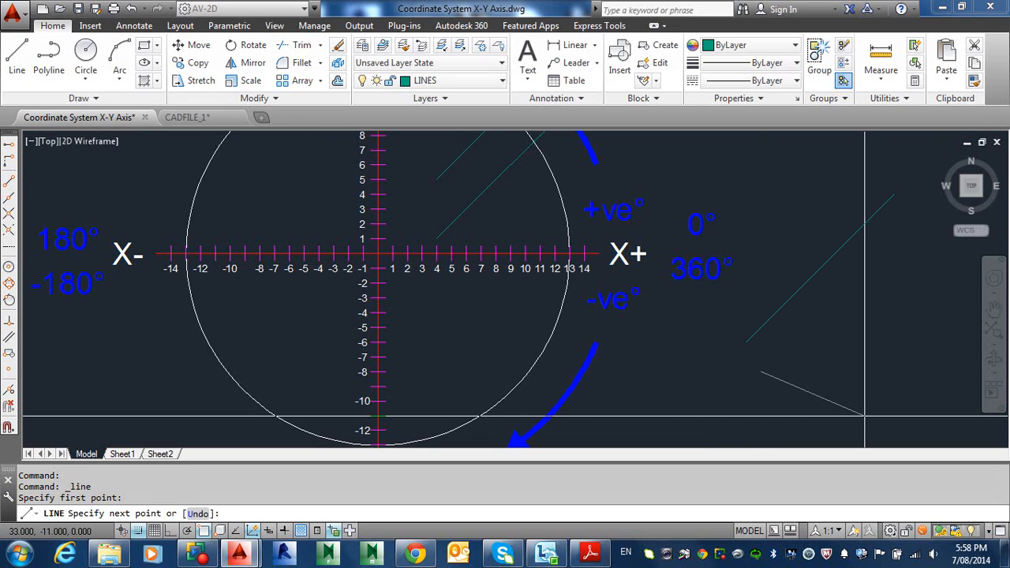
{"action": "type", "text": "@14.142"}
{"action": "type", "text": "15"}
{"action": "key", "text": "Return"}
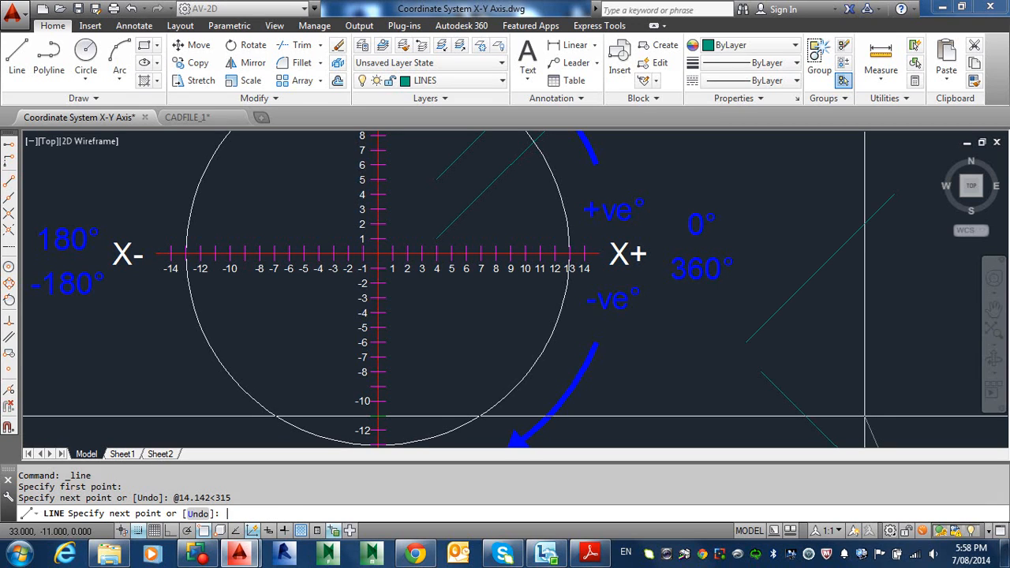
{"action": "key", "text": "Return"}
{"action": "middle_click_drag", "start_coordinate": [783, 297], "coordinate": [639, 178]}
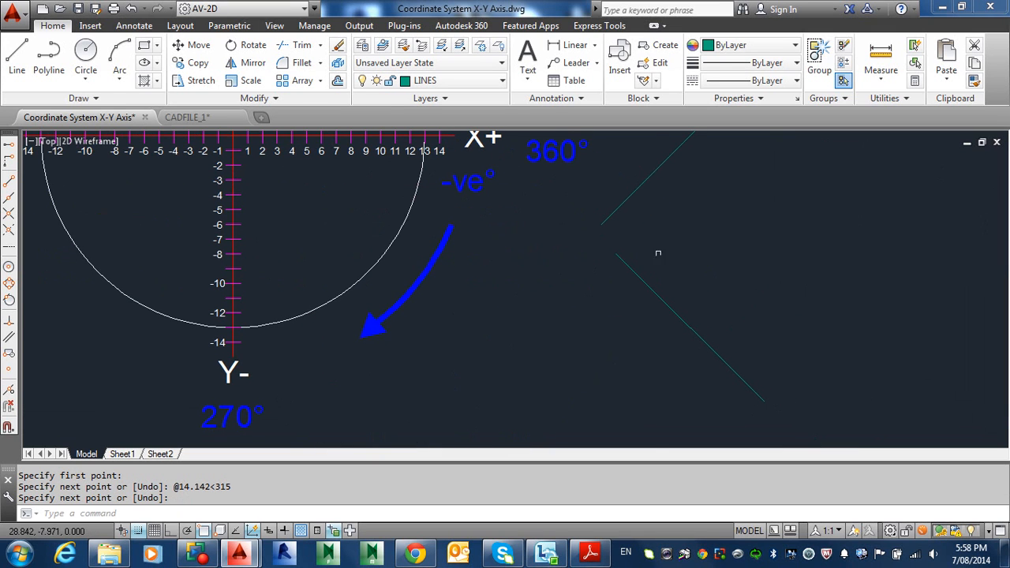
{"action": "type", "text": "l"}
{"action": "key", "text": "Return"}
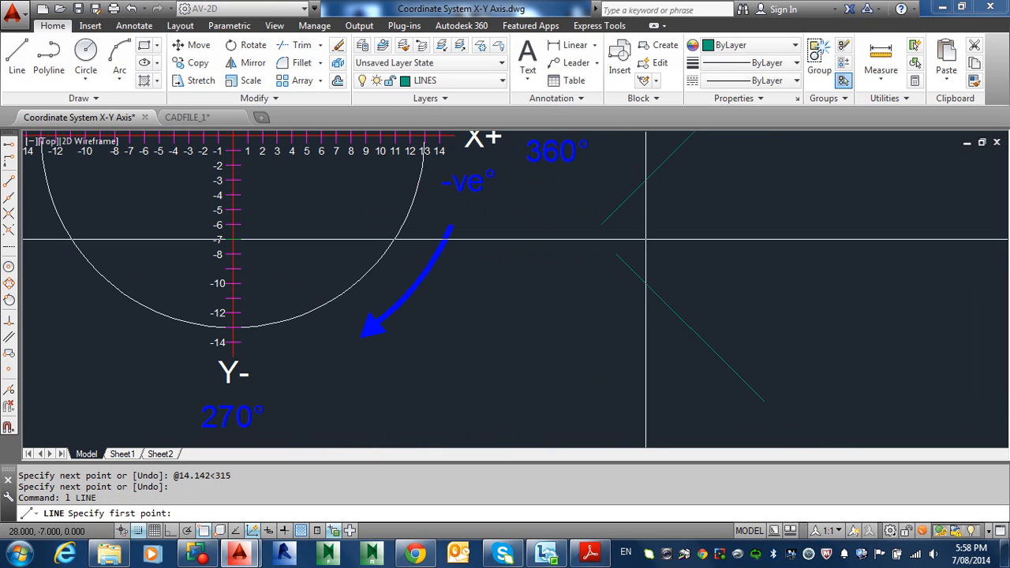
{"action": "left_click", "coordinate": [646, 240]}
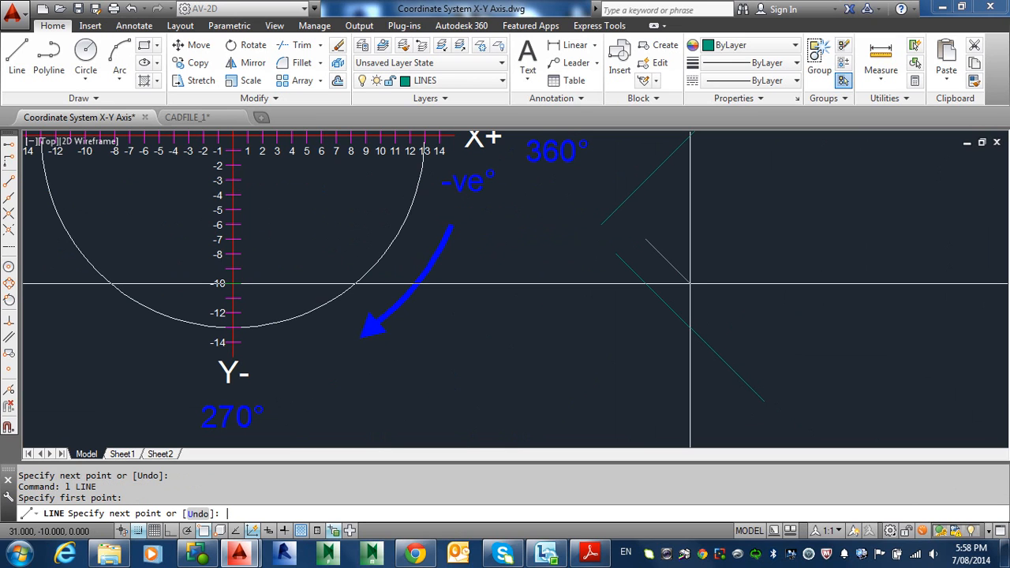
{"action": "type", "text": "@14.14<-45"}
{"action": "key", "text": "Return"}
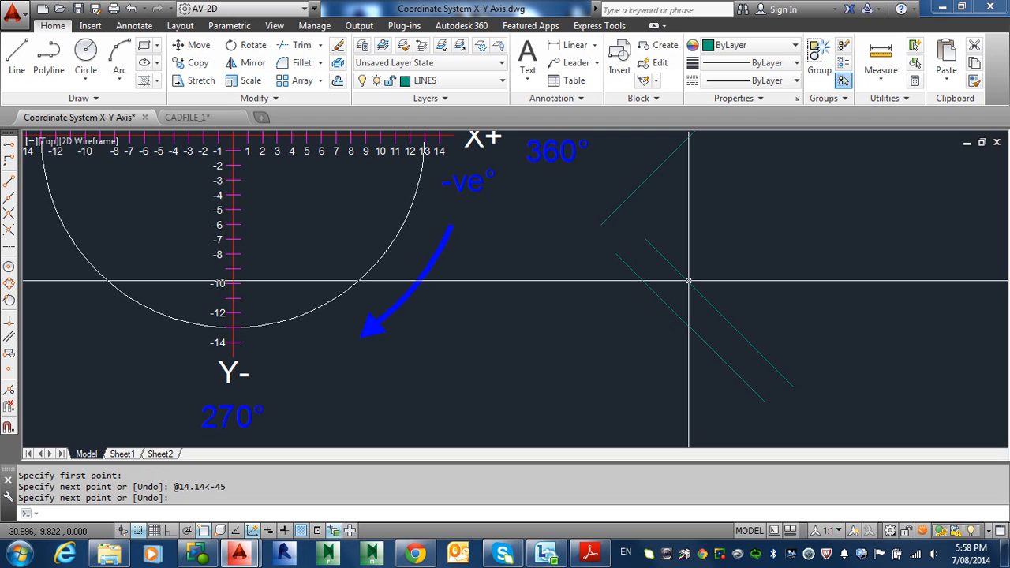
- Move the two downward-sloping lines together into the lower-right quadrant of the axis circle, placing the base point at 9,-7
{"action": "mouse_move", "coordinate": [660, 266]}
{"action": "middle_mouse_down"}
{"action": "mouse_move", "coordinate": [706, 340]}
{"action": "mouse_move", "coordinate": [794, 427]}
{"action": "middle_mouse_up"}
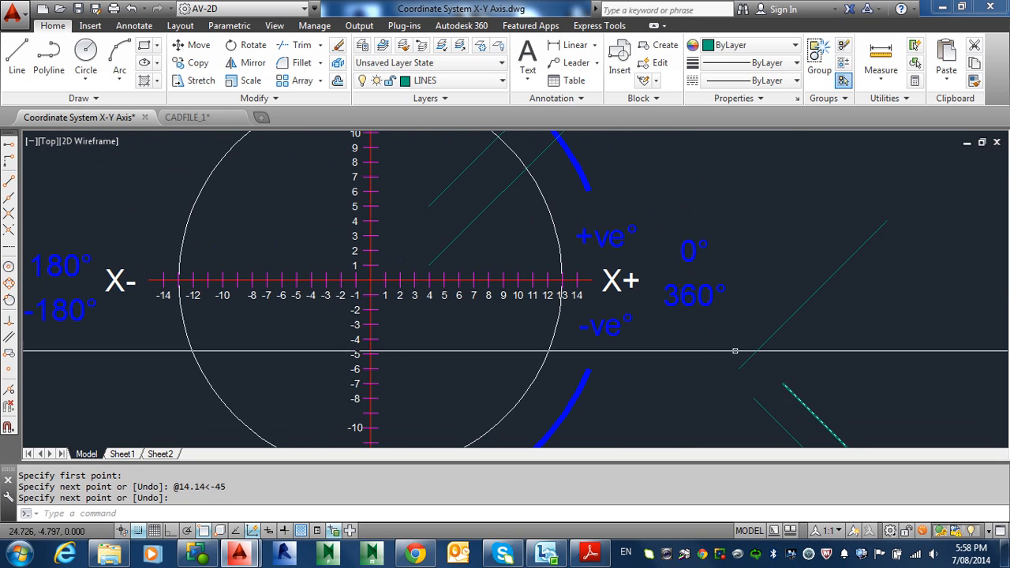
{"action": "middle_click_drag", "start_coordinate": [642, 291], "coordinate": [748, 322]}
{"action": "middle_click_drag", "start_coordinate": [798, 384], "coordinate": [733, 248]}
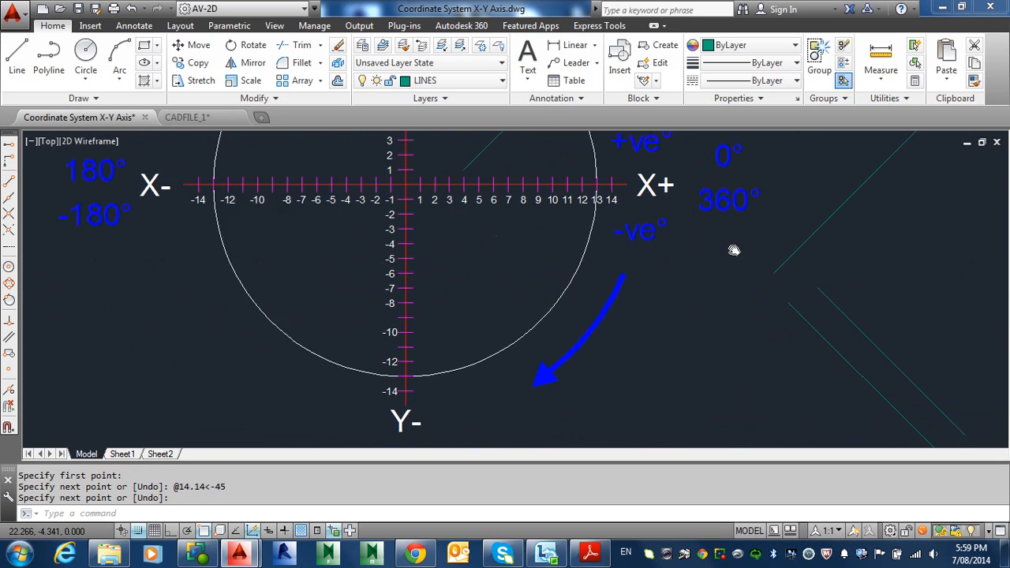
{"action": "key", "text": "Return"}
{"action": "type", "text": "m"}
{"action": "key", "text": "Return"}
{"action": "left_click", "coordinate": [921, 323]}
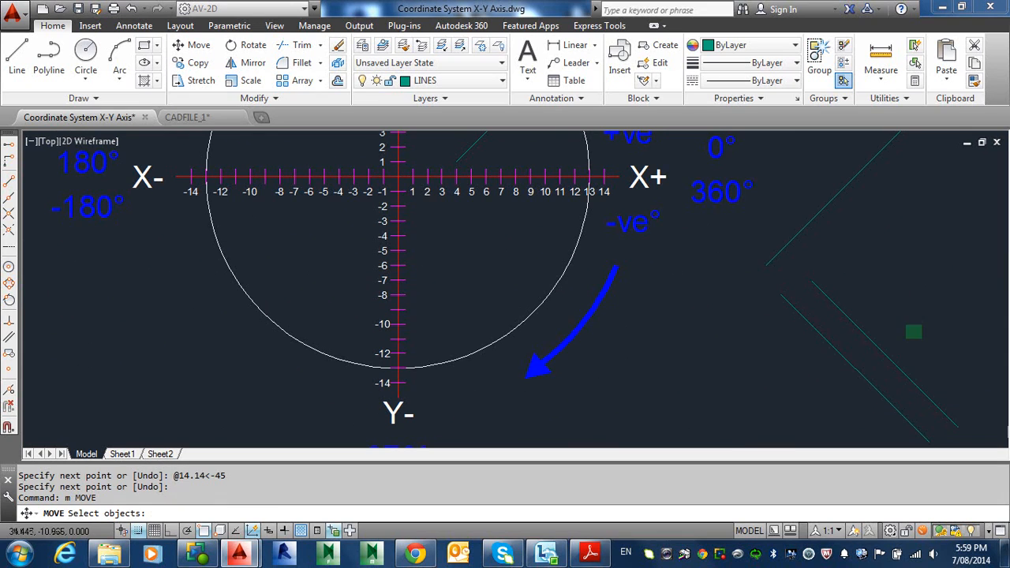
{"action": "left_click", "coordinate": [773, 380]}
{"action": "key", "text": "Return"}
{"action": "left_click", "coordinate": [881, 350]}
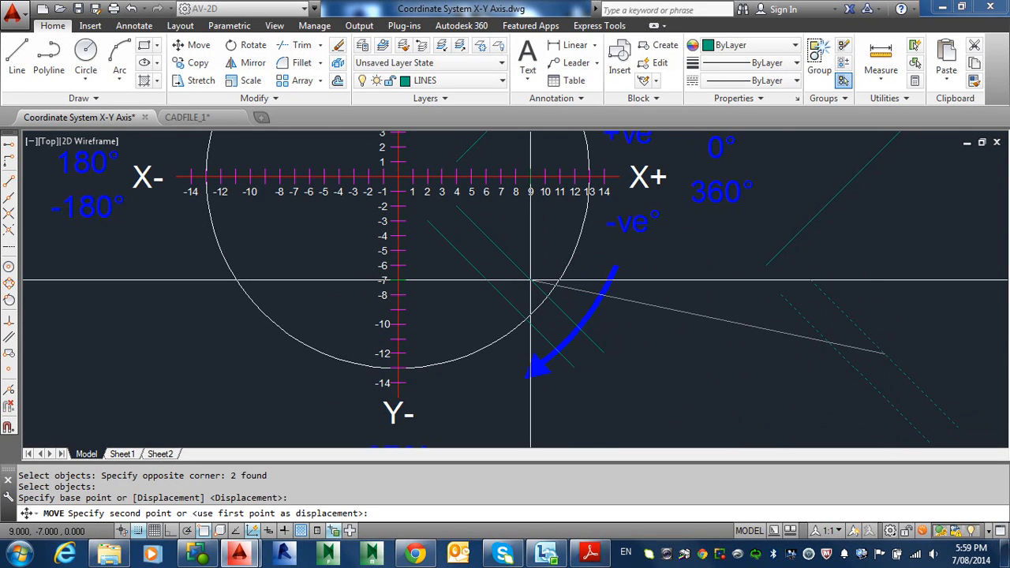
{"action": "left_click", "coordinate": [531, 280]}
- Switch to the Basic CAD Workbook in Adobe Reader and review the relative and polar co-ordinates figures and the Drawing the Spanner exercise
{"action": "middle_click_drag", "start_coordinate": [519, 223], "coordinate": [624, 259]}
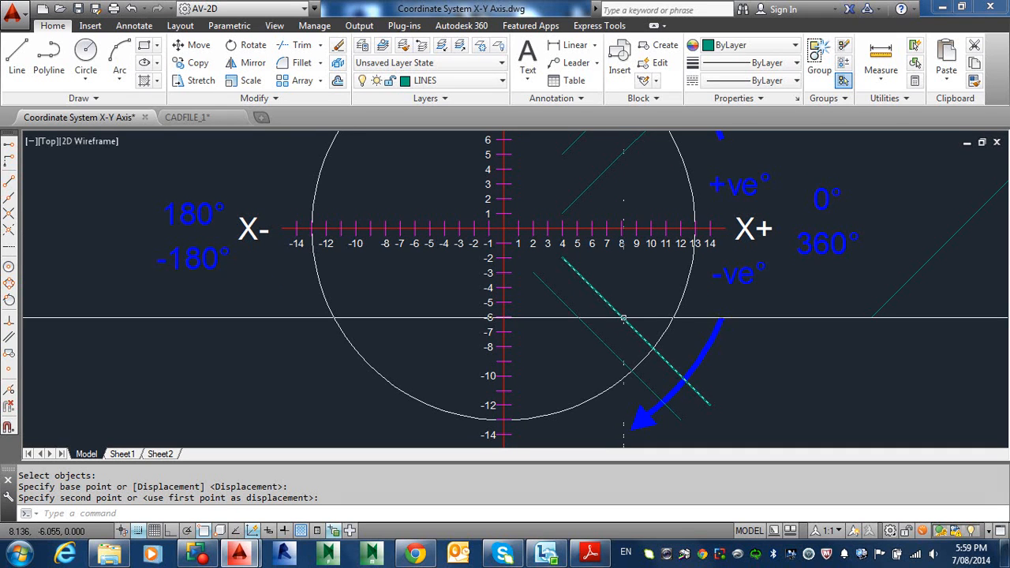
{"action": "scroll", "coordinate": [612, 327], "scroll_direction": "down", "scroll_amount": 2}
{"action": "middle_click_drag", "start_coordinate": [614, 312], "coordinate": [576, 230]}
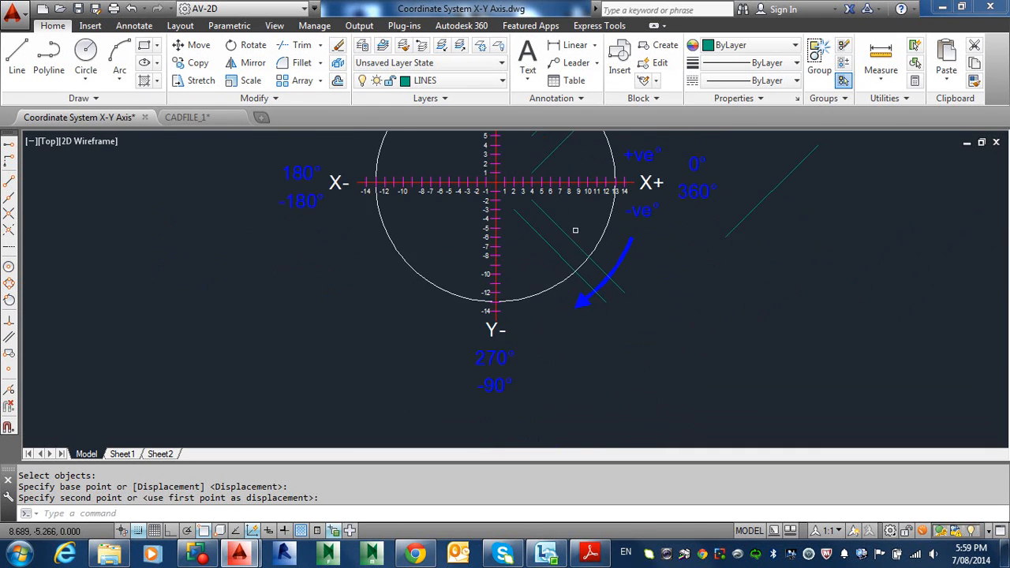
{"action": "left_click", "coordinate": [590, 552]}
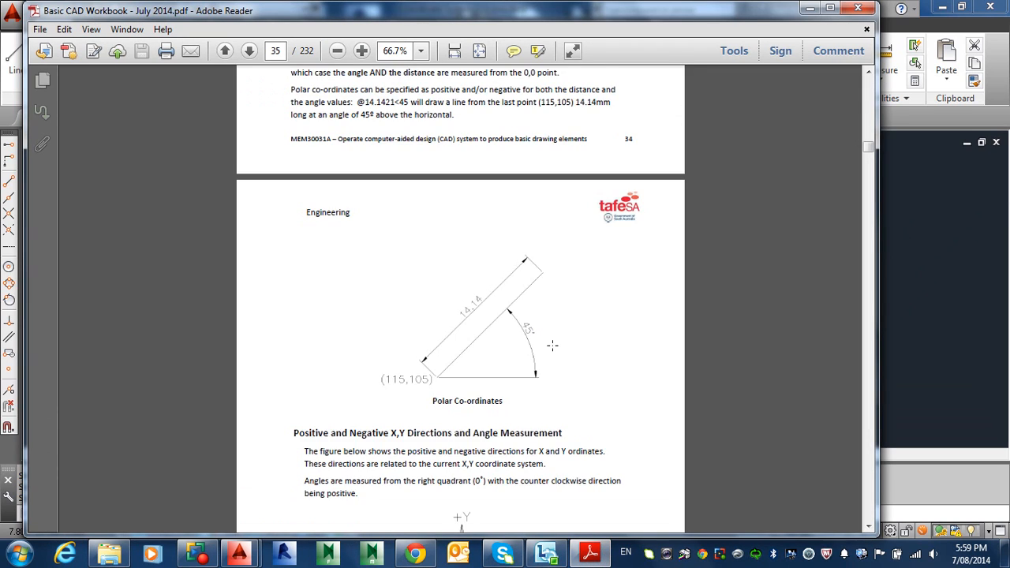
{"action": "scroll", "coordinate": [544, 342], "scroll_direction": "down", "scroll_amount": 2}
{"action": "scroll", "coordinate": [547, 295], "scroll_direction": "up", "scroll_amount": 6}
{"action": "scroll", "coordinate": [539, 272], "scroll_direction": "up", "scroll_amount": 3}
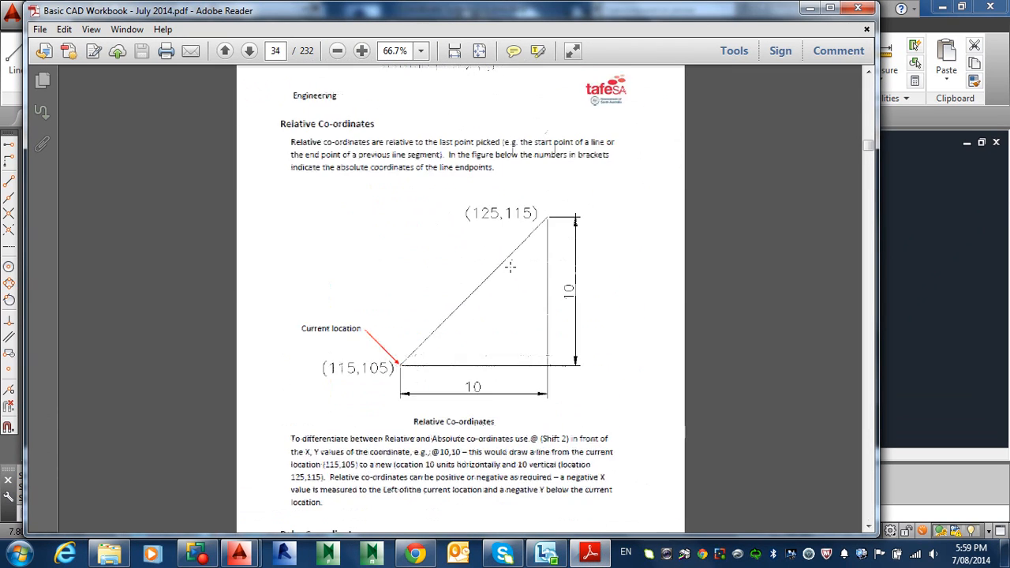
{"action": "scroll", "coordinate": [510, 264], "scroll_direction": "down", "scroll_amount": 8}
{"action": "scroll", "coordinate": [481, 347], "scroll_direction": "down", "scroll_amount": 7}
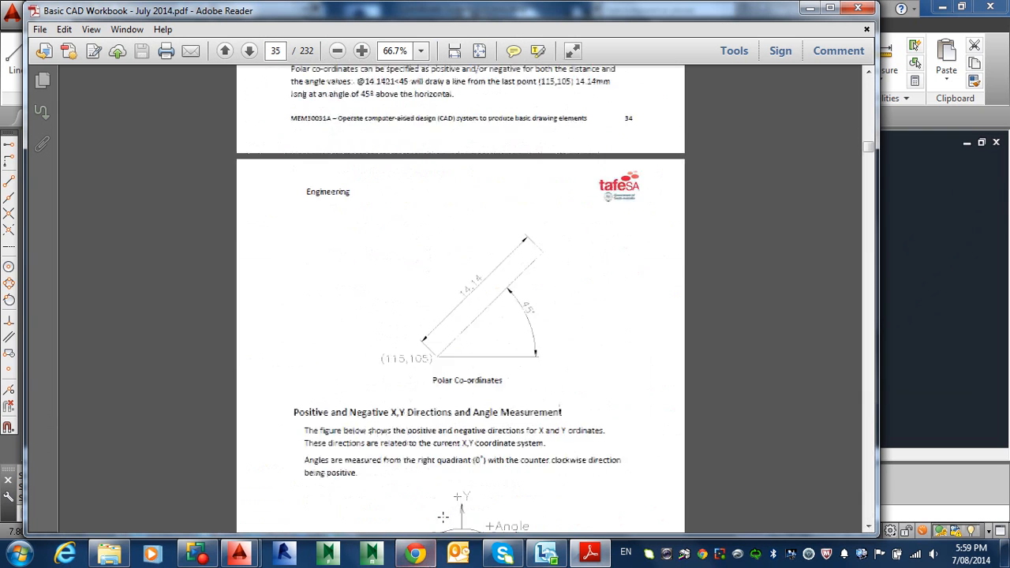
{"action": "scroll", "coordinate": [519, 420], "scroll_direction": "down", "scroll_amount": 15}
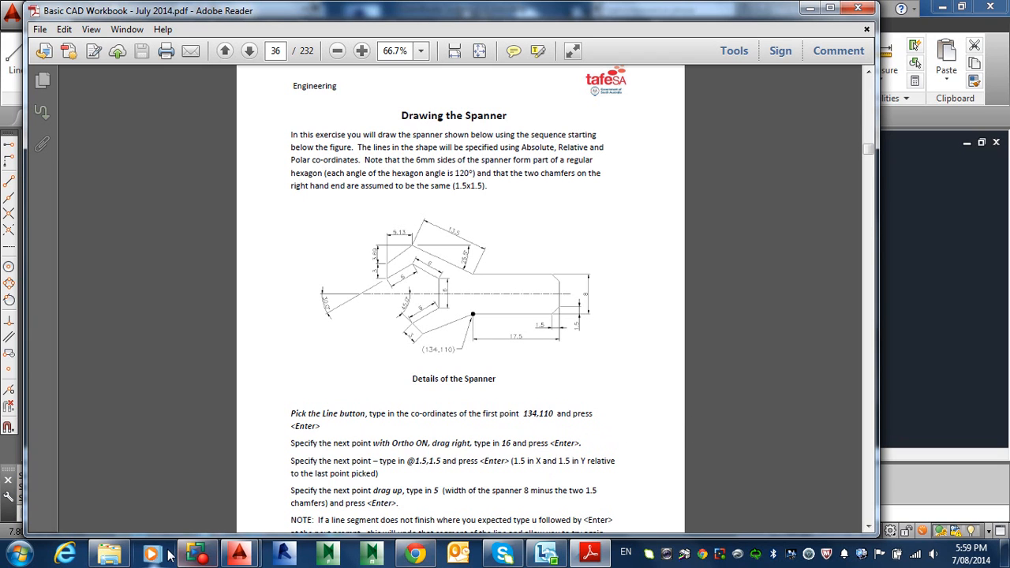
{"action": "left_click", "coordinate": [196, 554]}
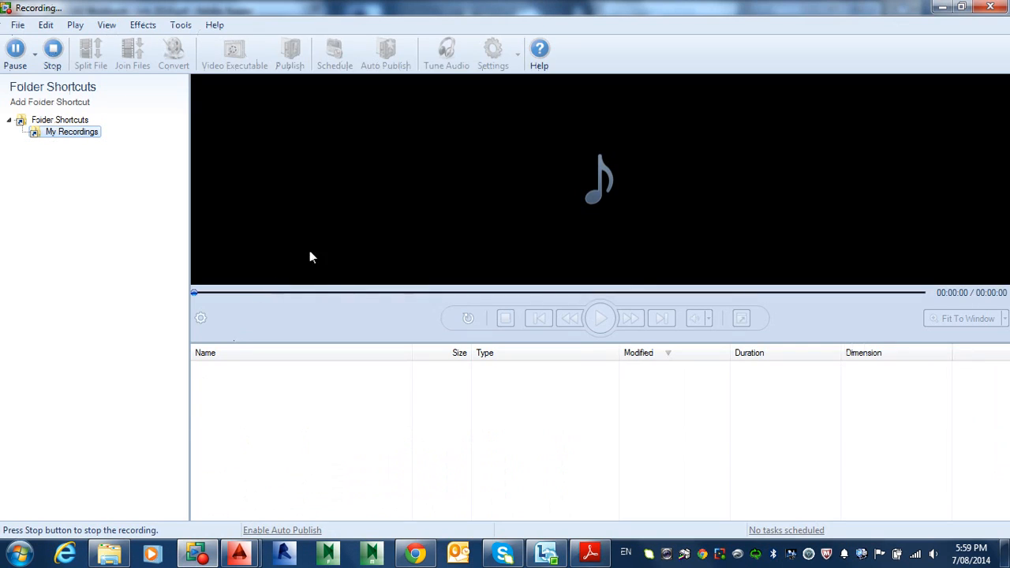